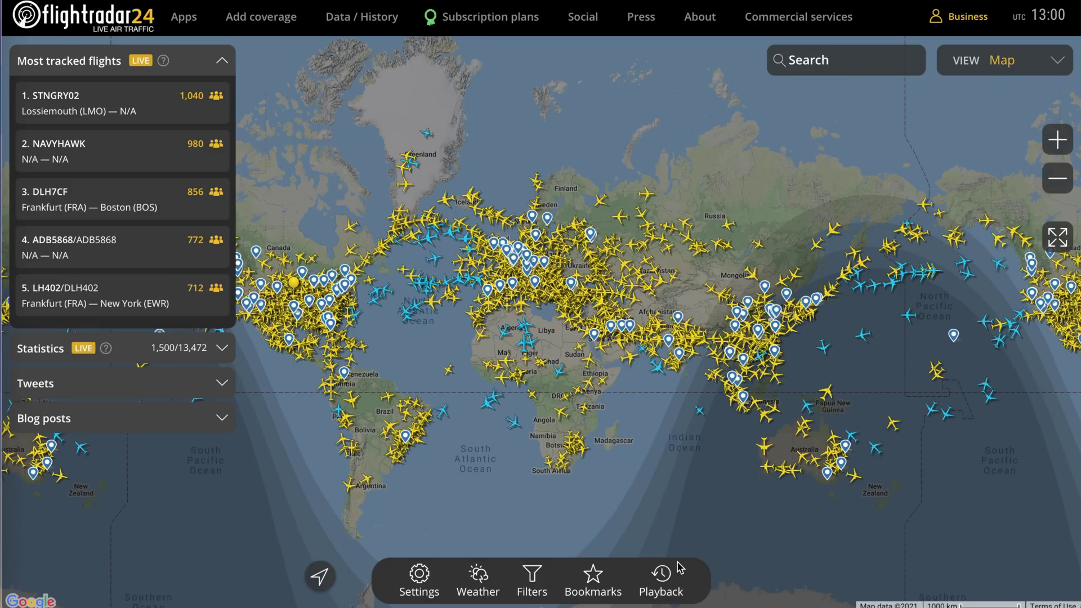
Open the Filters panel and browse the filter-type list without changing it
click(530, 577)
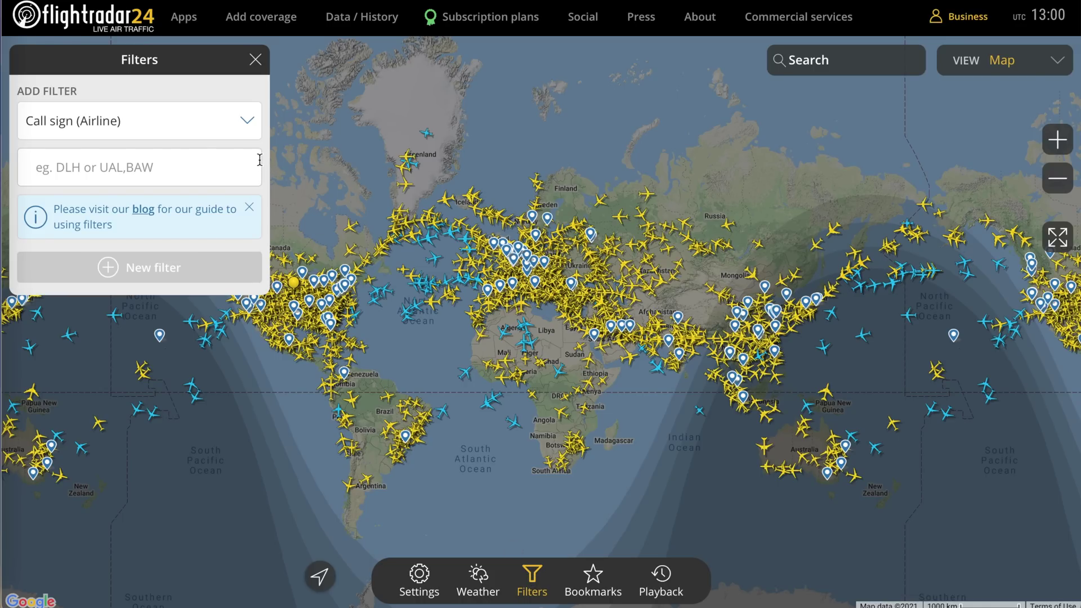
click(247, 124)
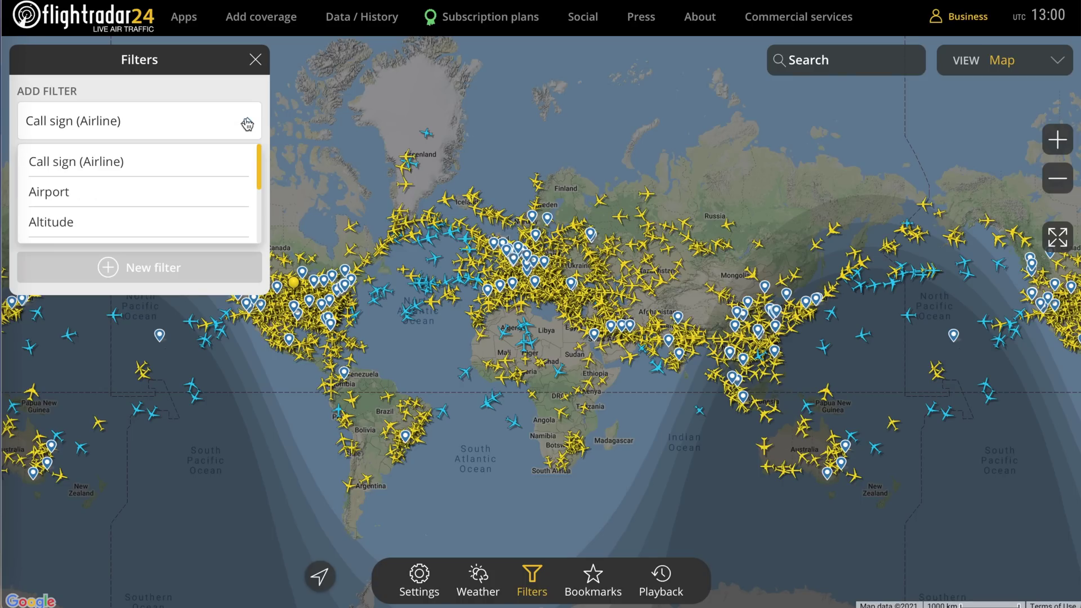
scroll(204, 162, down, 1)
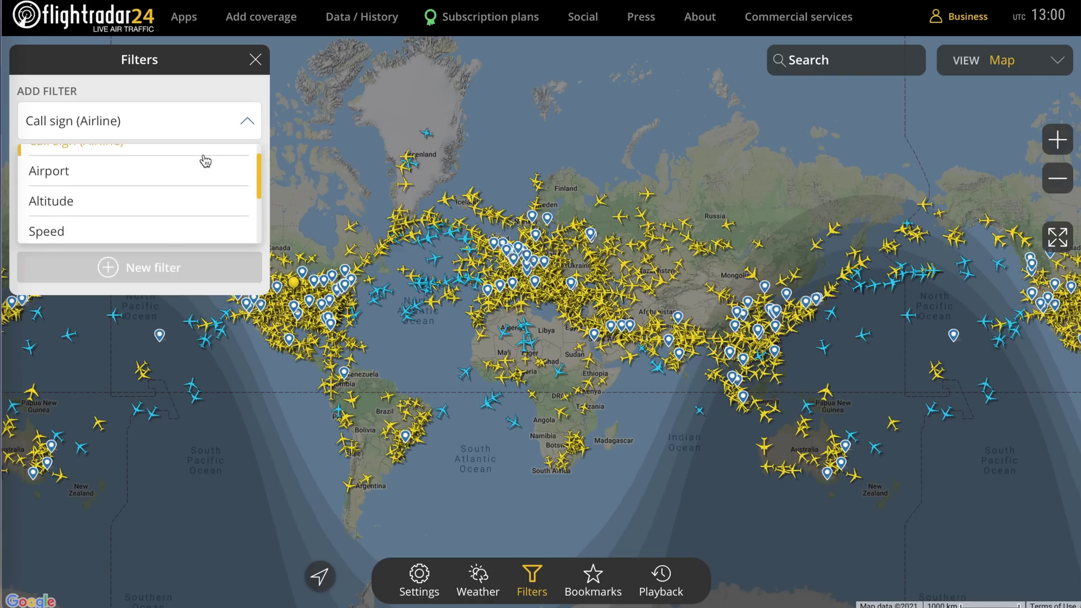
scroll(204, 162, down, 2)
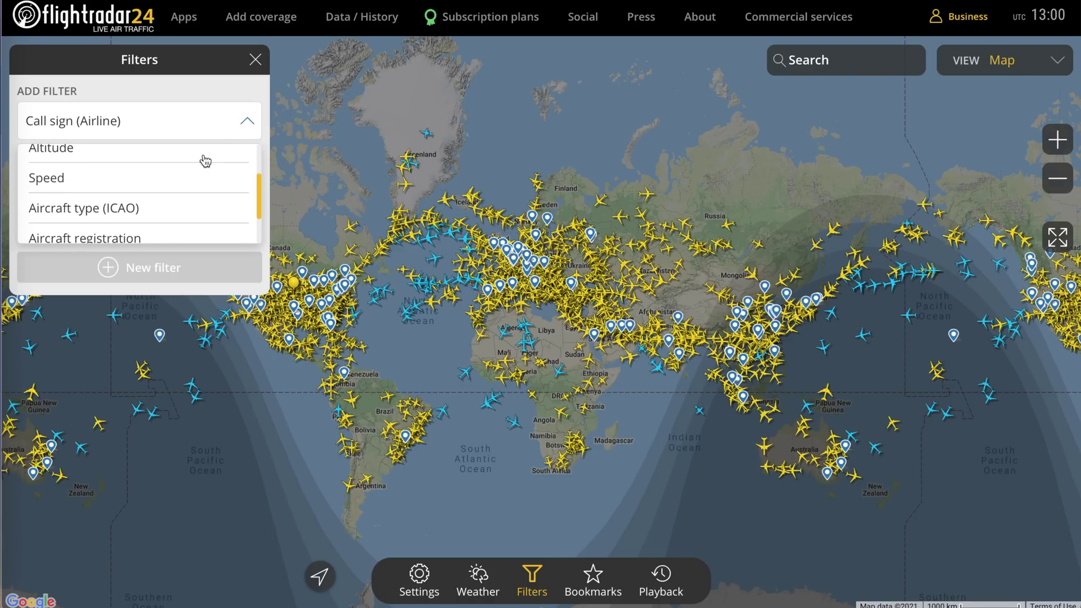
scroll(205, 162, down, 1)
scroll(205, 198, down, 1)
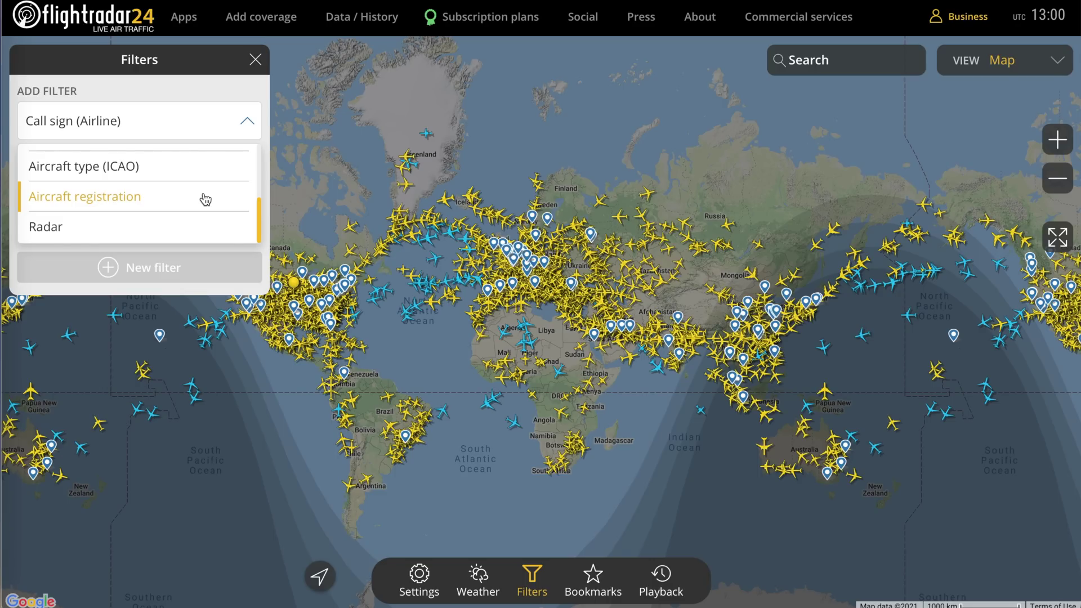
click(246, 123)
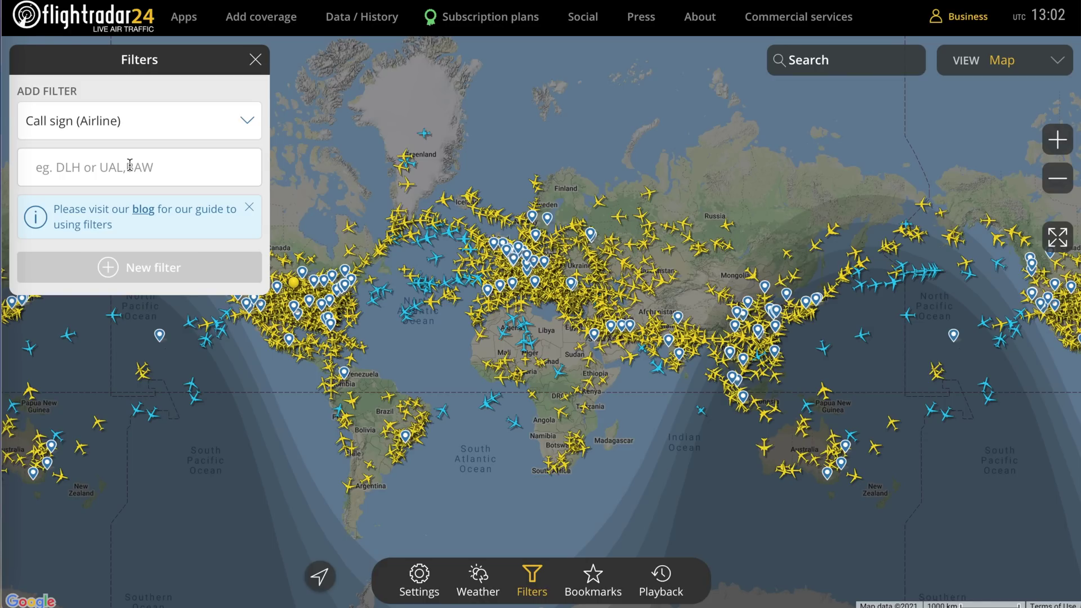
Save three call-sign filters: UAL, DLH and DLH, UAL
click(107, 169)
text(UAL)
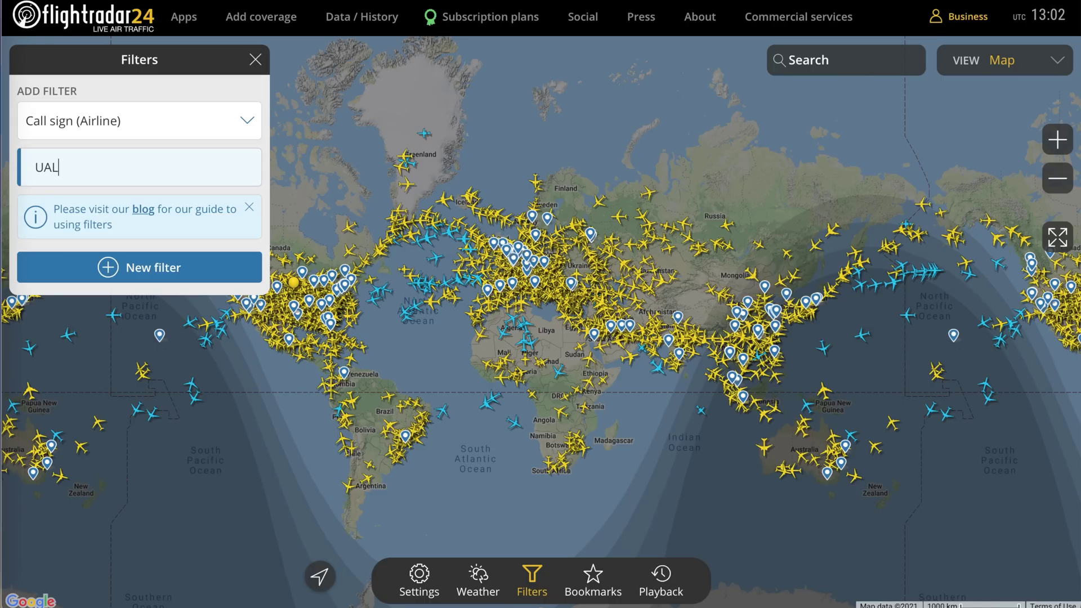
key(Return)
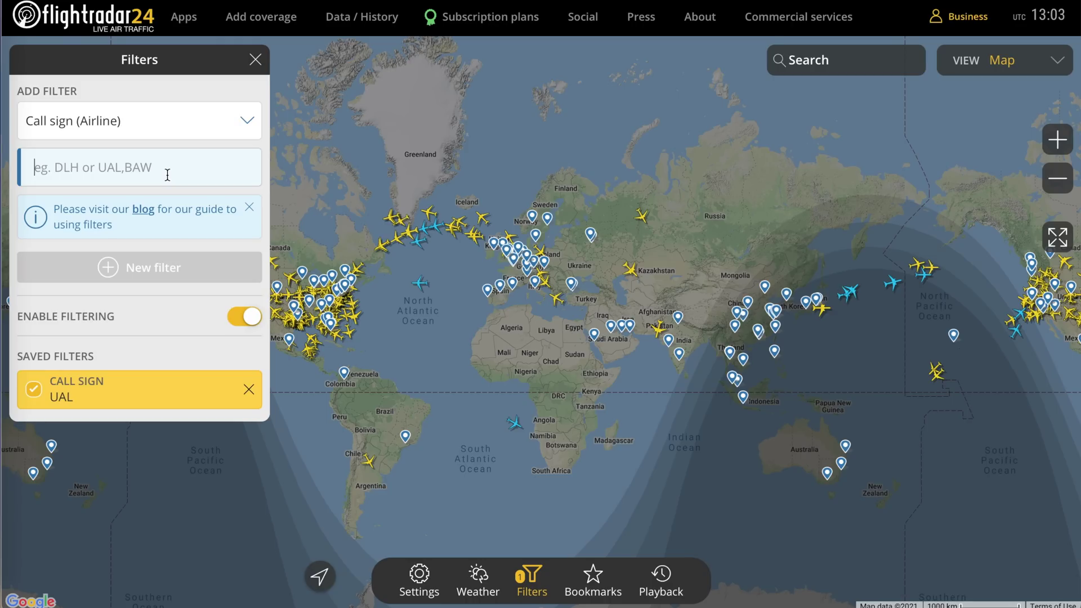
text(DLH)
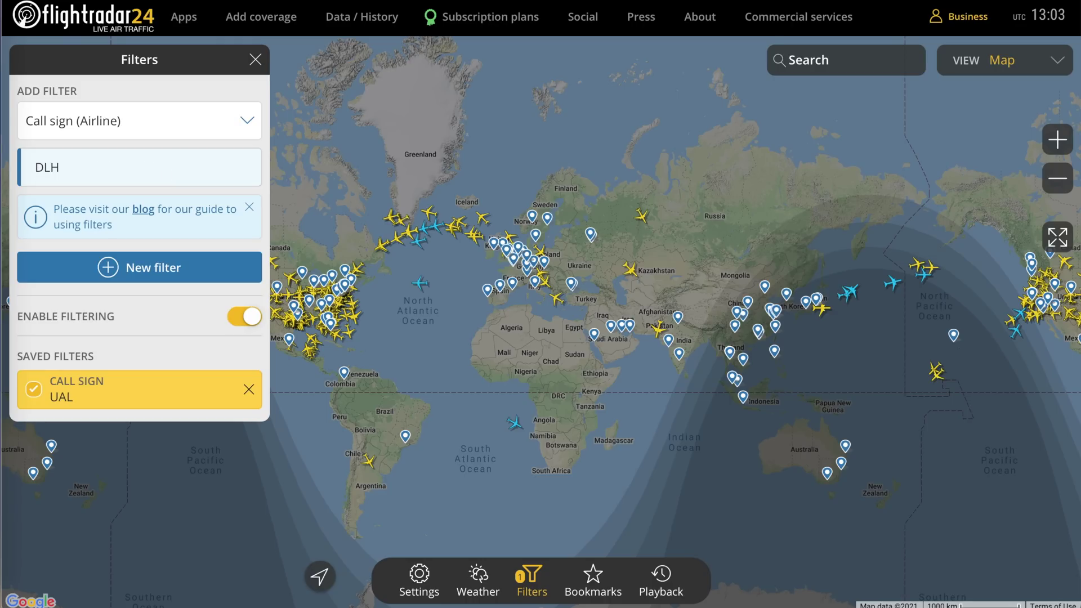
key(Return)
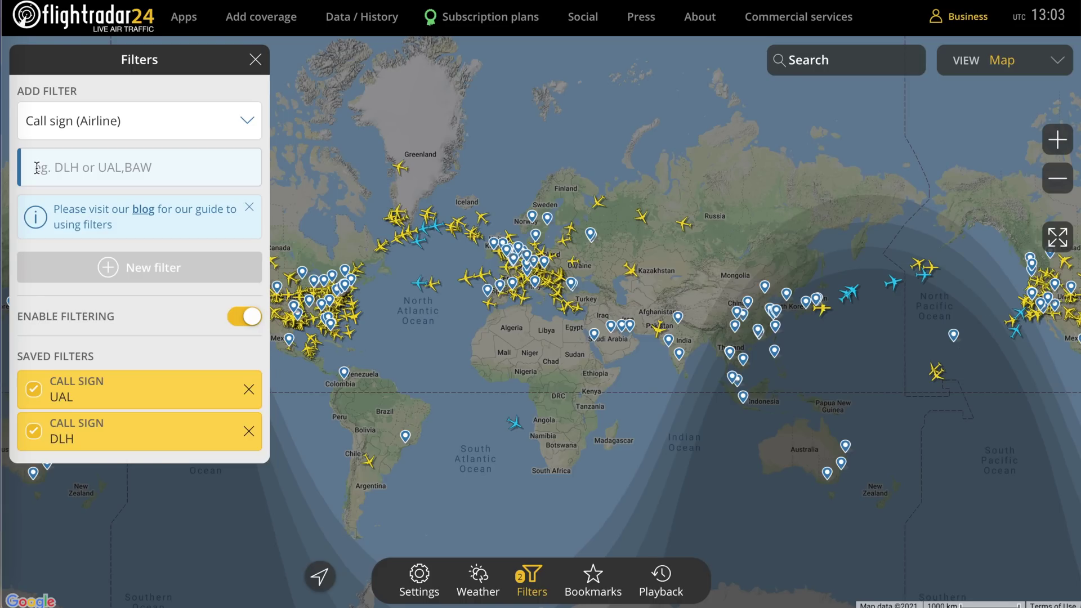
text(DLH)
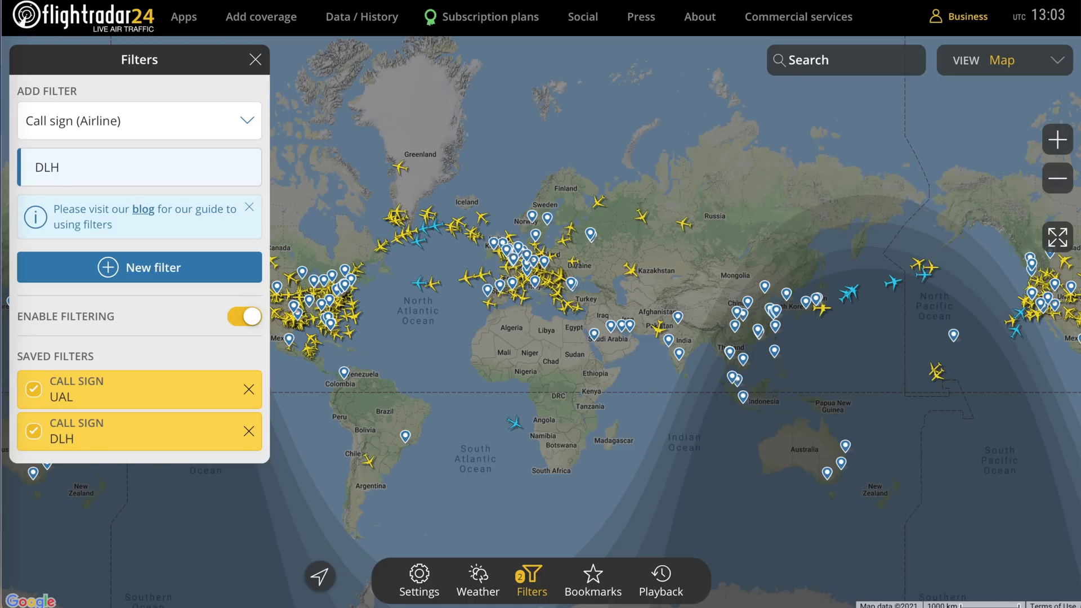
text(, UAL)
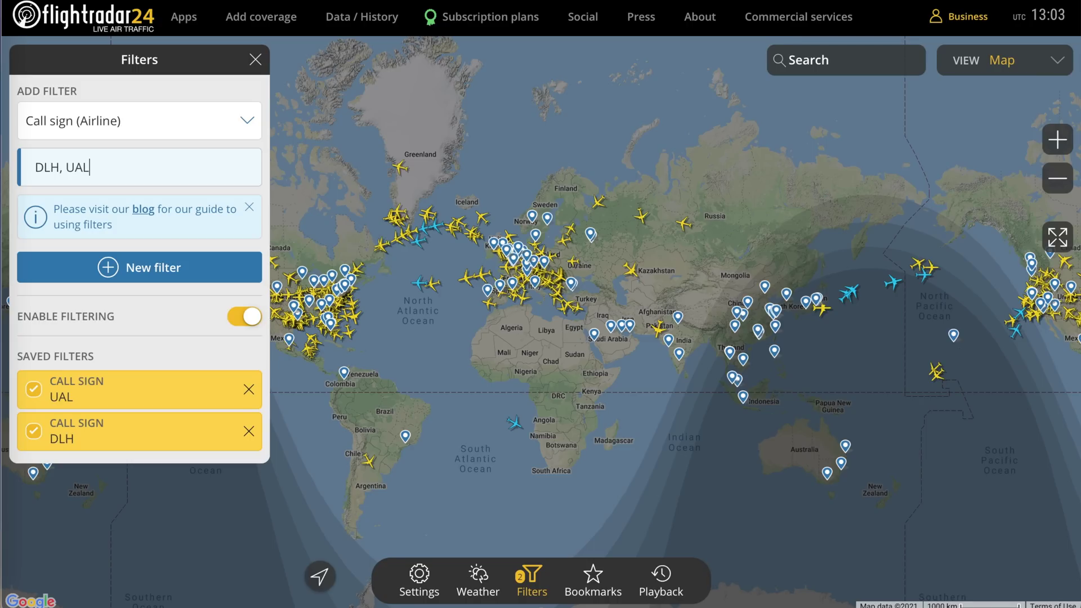
key(Return)
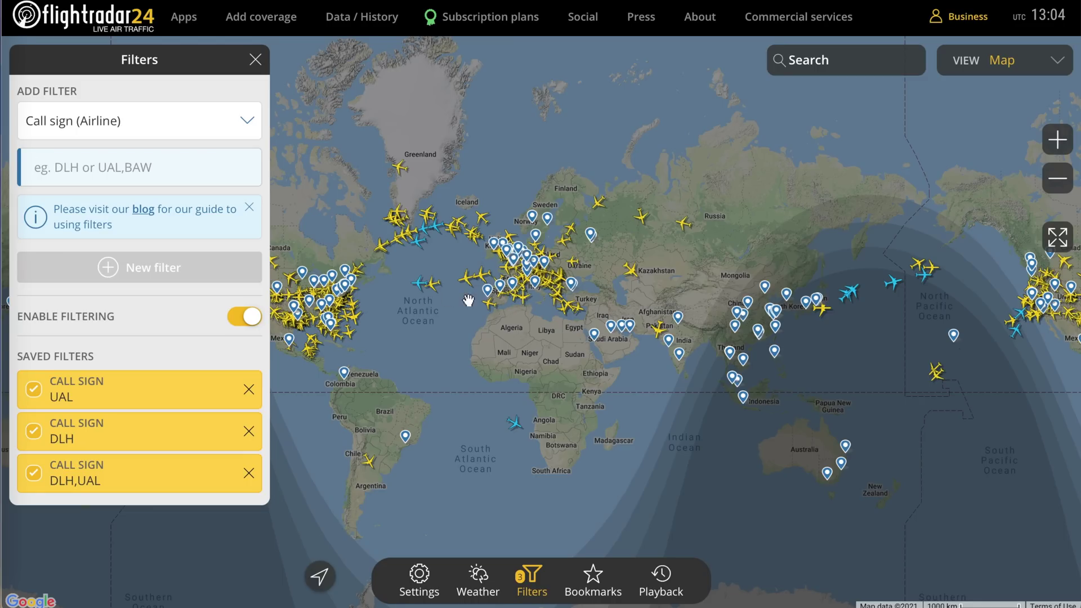
View flight DLH462's details, then return to the Filters panel
click(437, 316)
click(436, 285)
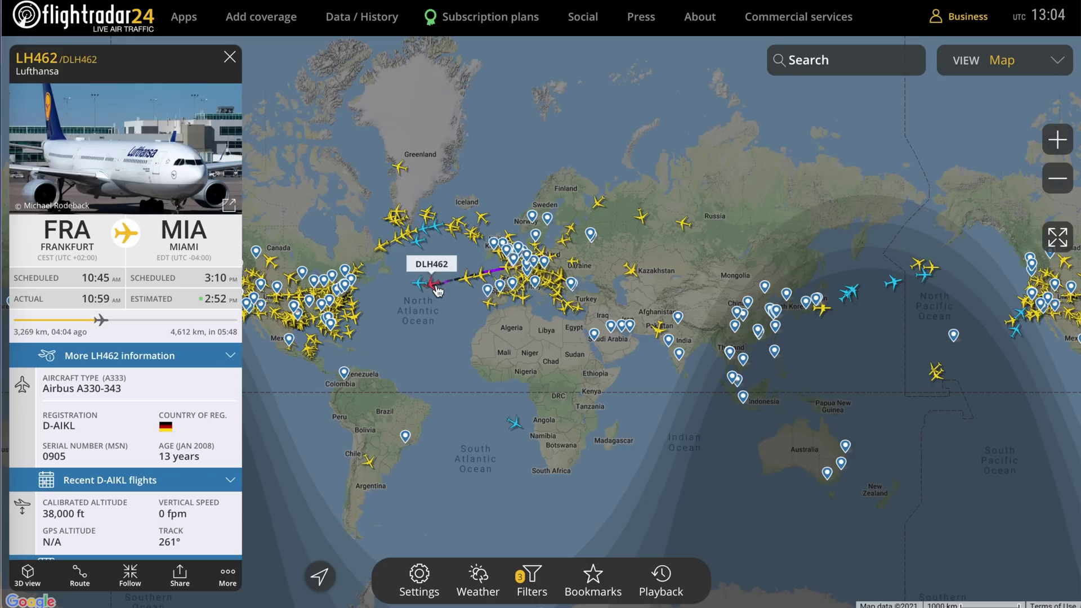
click(530, 579)
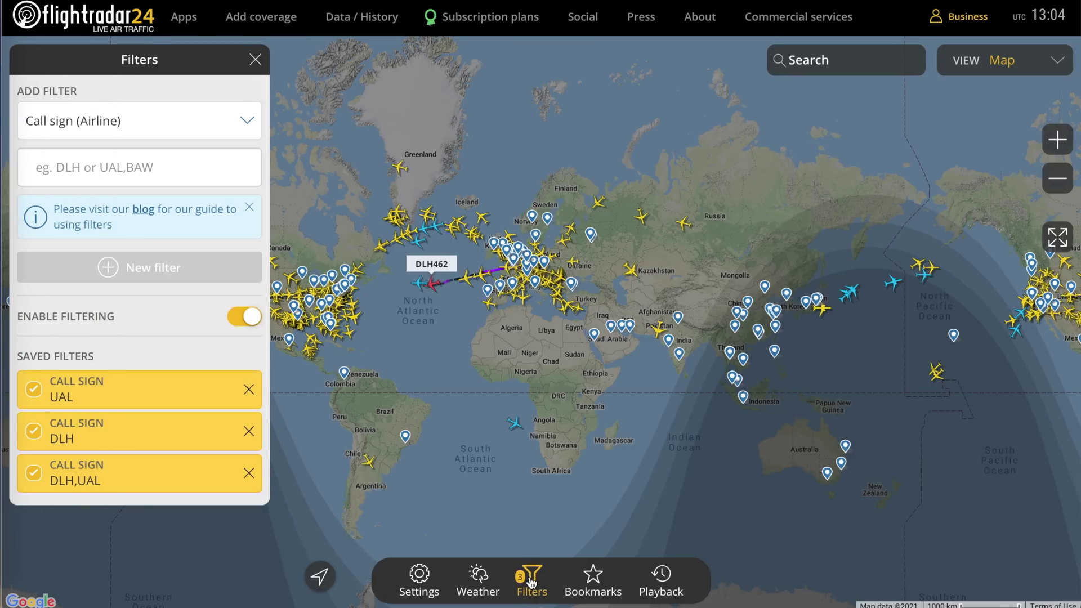
Delete the DLH,UAL, DLH and UAL call-sign filters
click(248, 473)
click(248, 432)
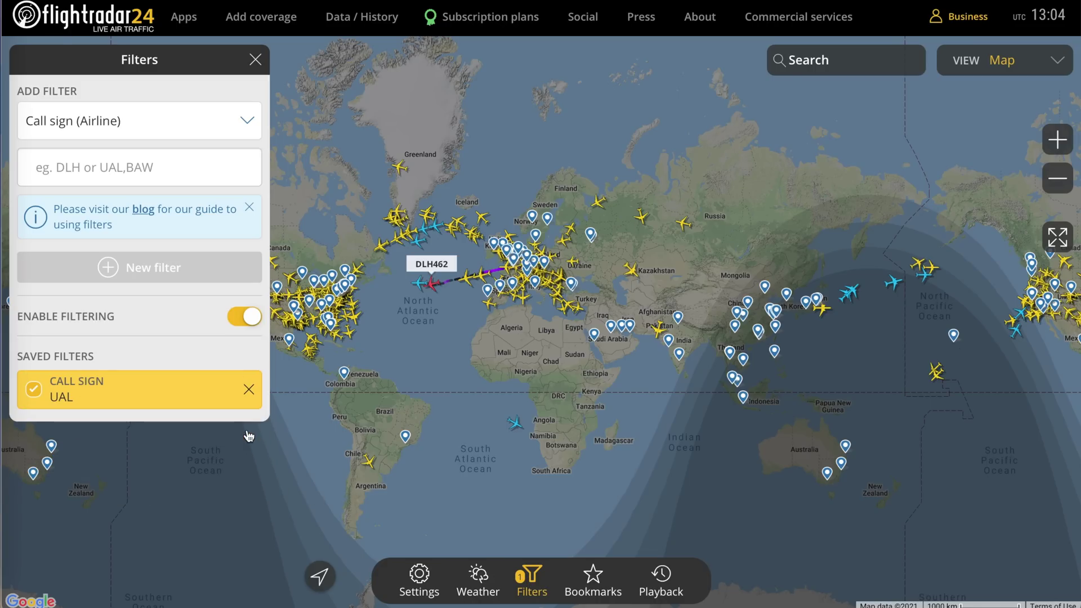
click(248, 390)
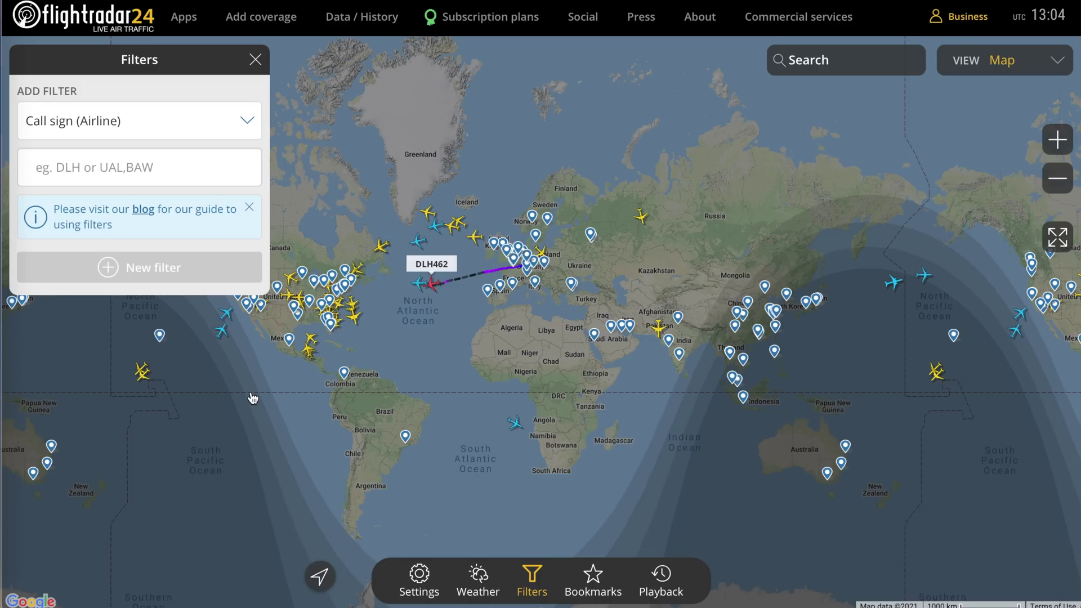
Choose Airport as the filter type and try the code ARN with its direction options
click(237, 129)
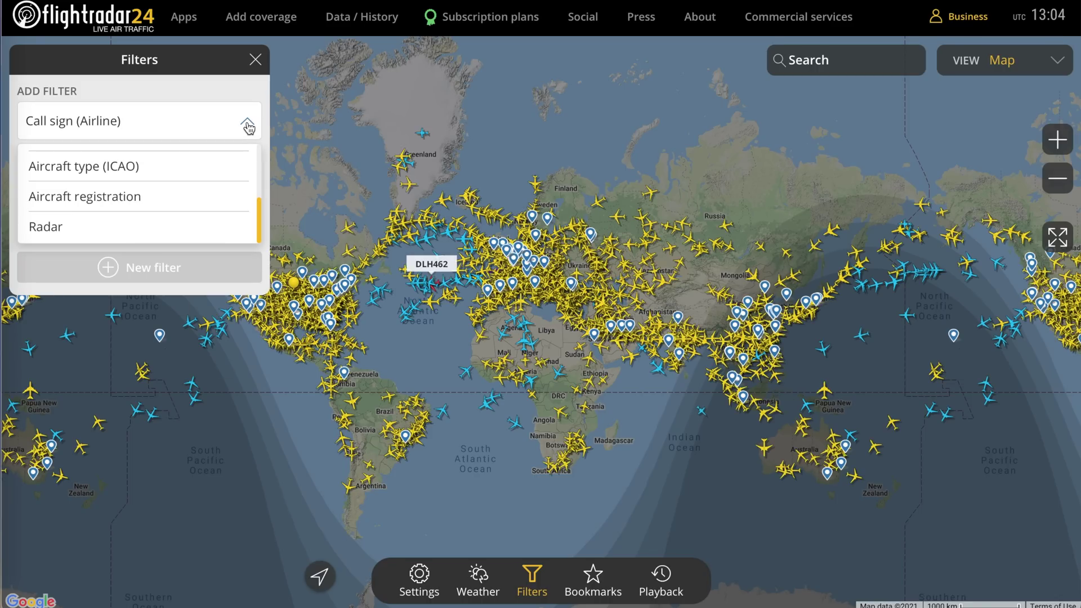
scroll(190, 177, up, 5)
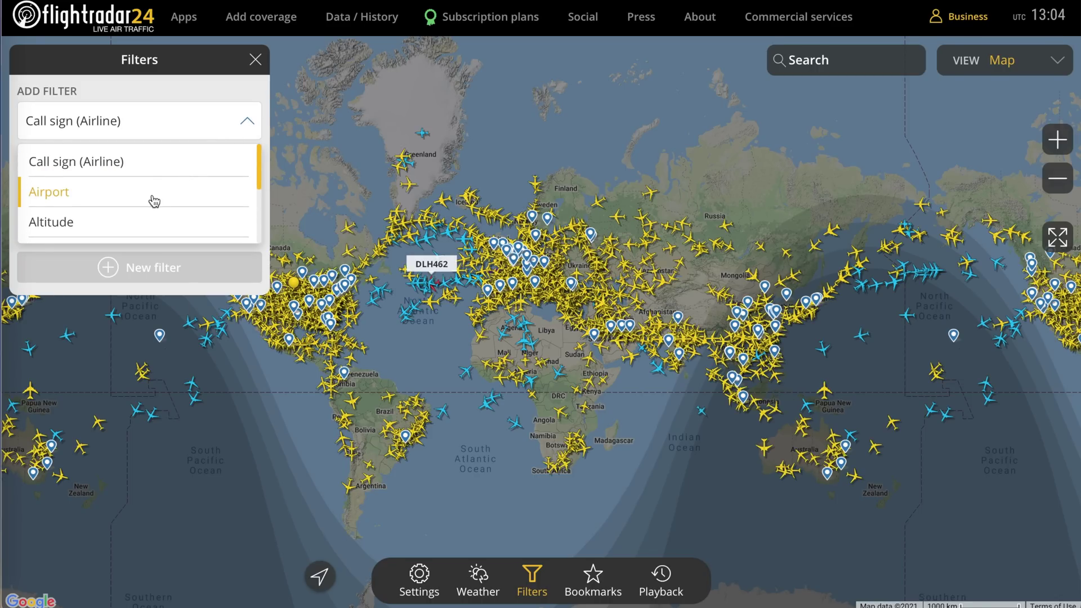
click(151, 197)
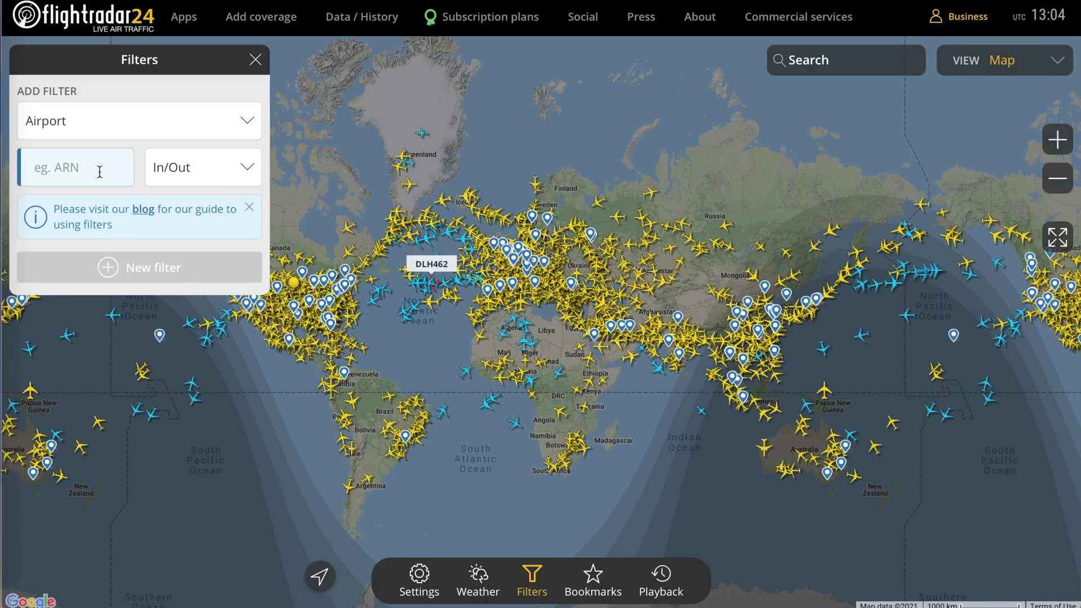
click(99, 172)
text(ARN)
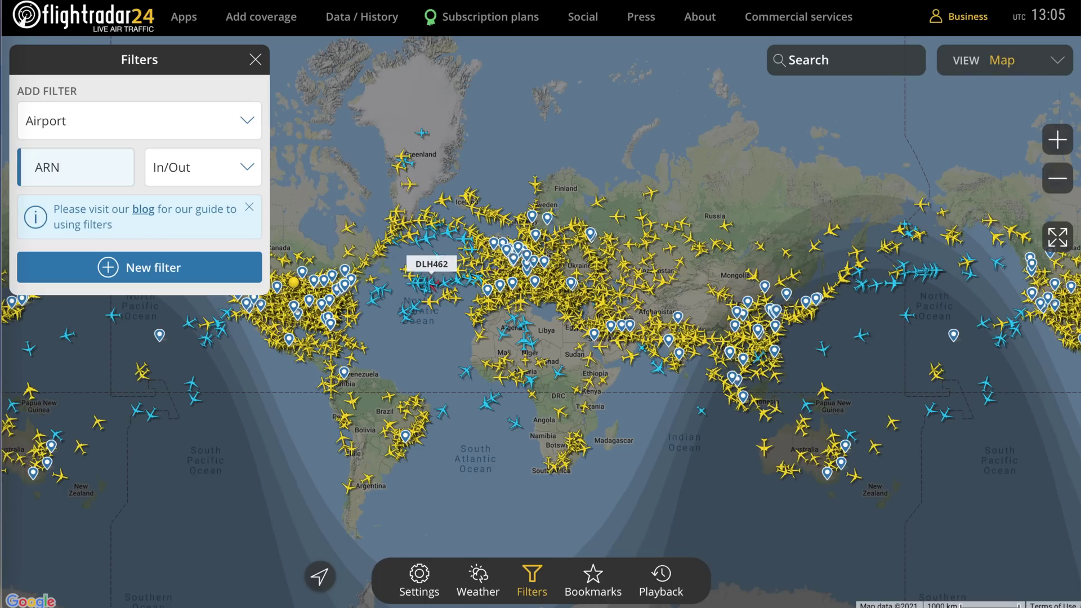
click(210, 180)
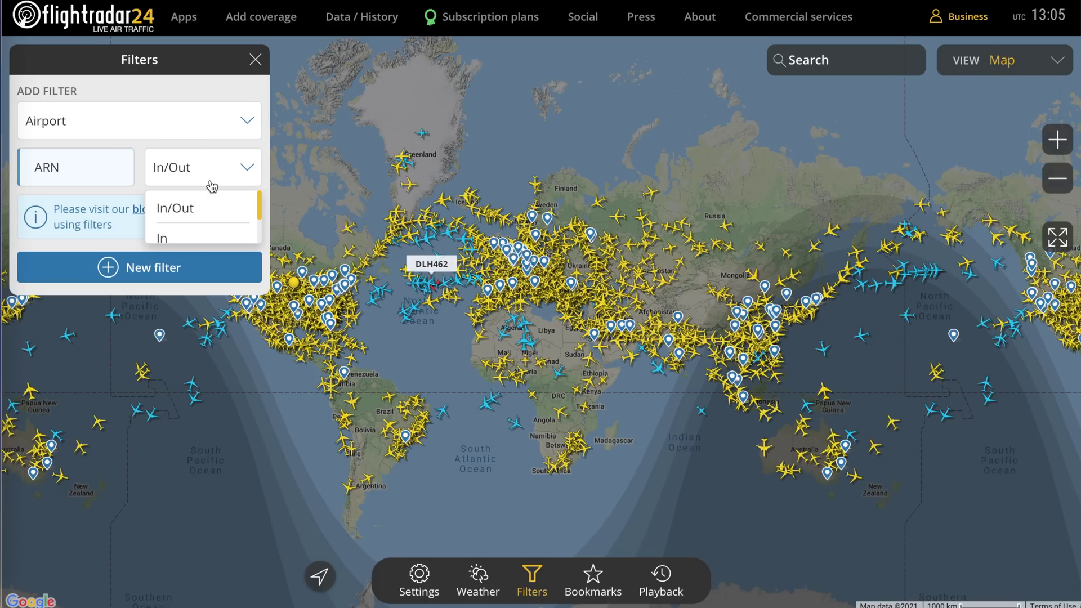
scroll(211, 218, down, 1)
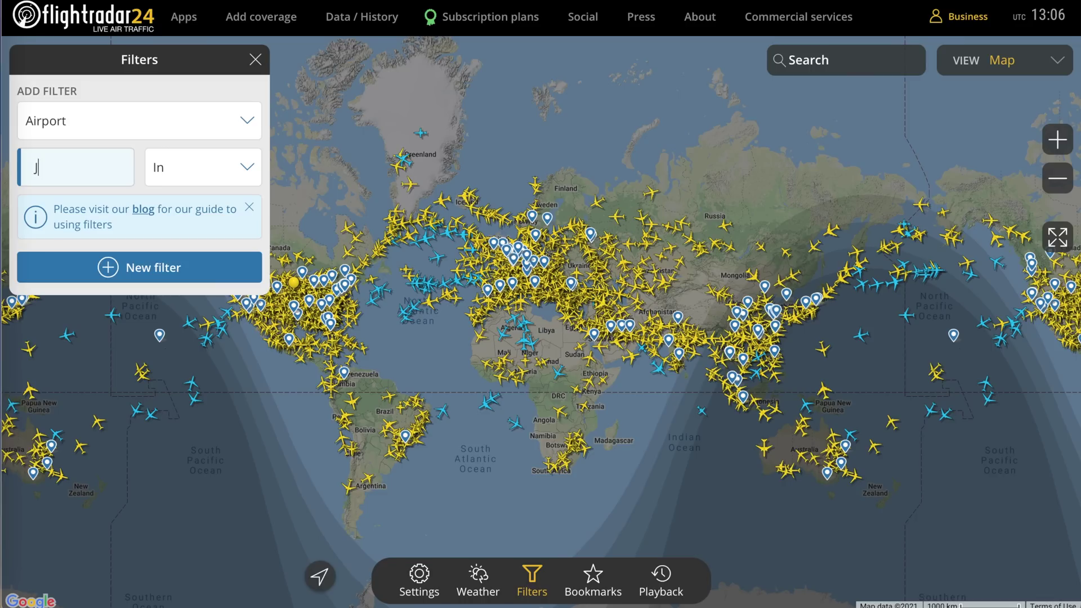
Save a JFK airport filter with direction set to In/Out
text(JFK)
click(177, 170)
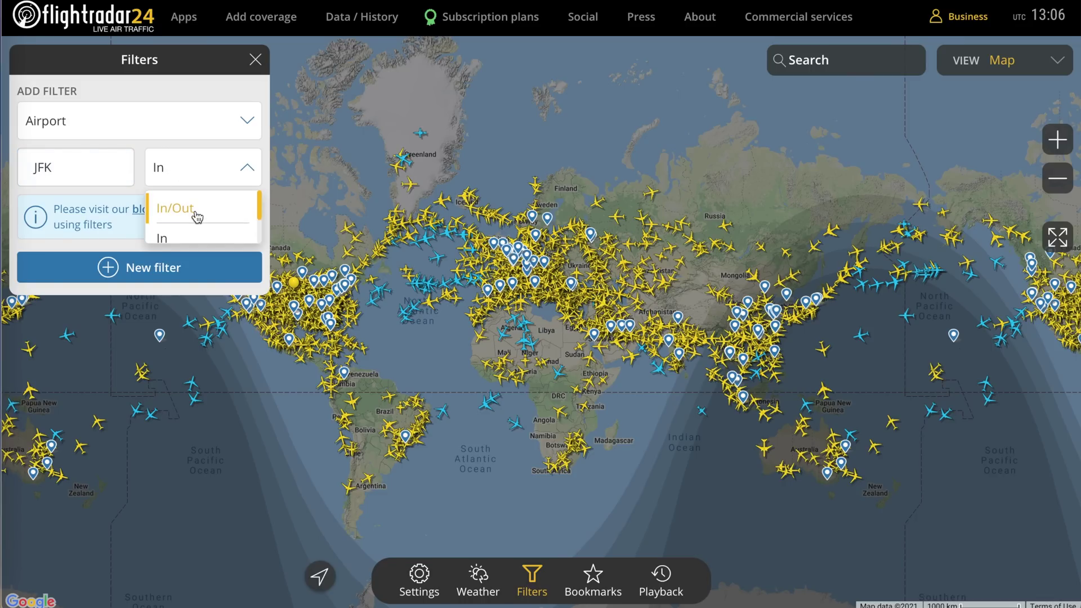
click(196, 212)
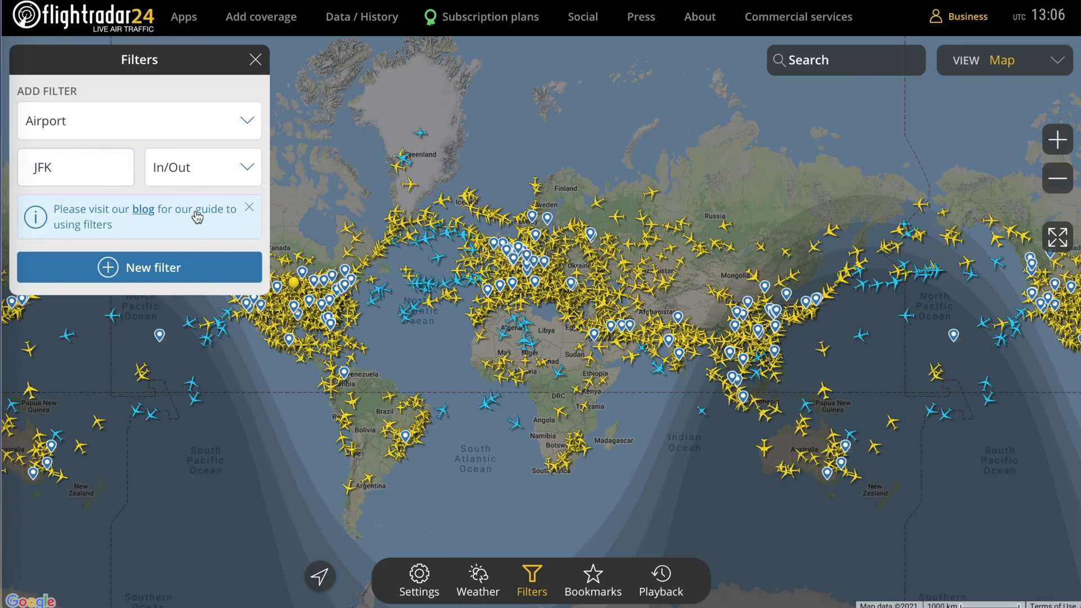
click(155, 269)
click(99, 125)
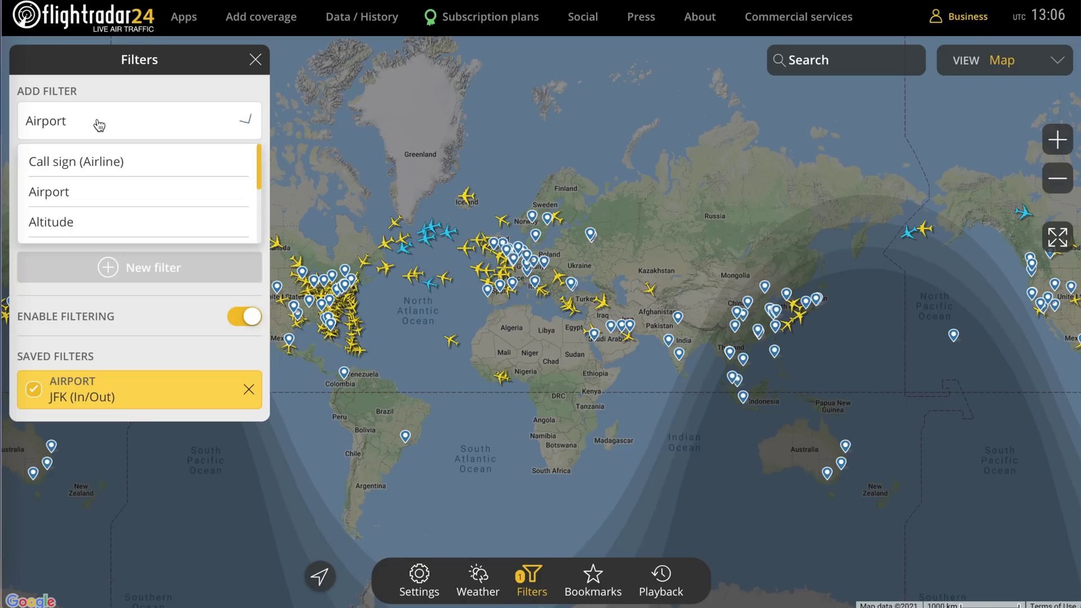
Save a Call sign (Airline) filter for AAL alongside the JFK filter
click(96, 163)
text(AAL)
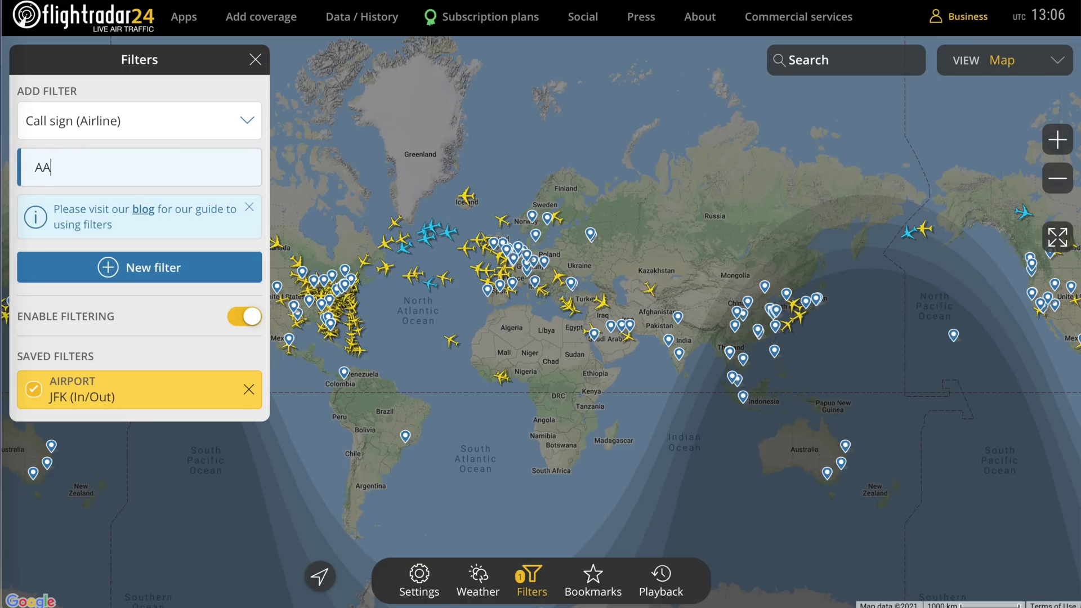
key(Return)
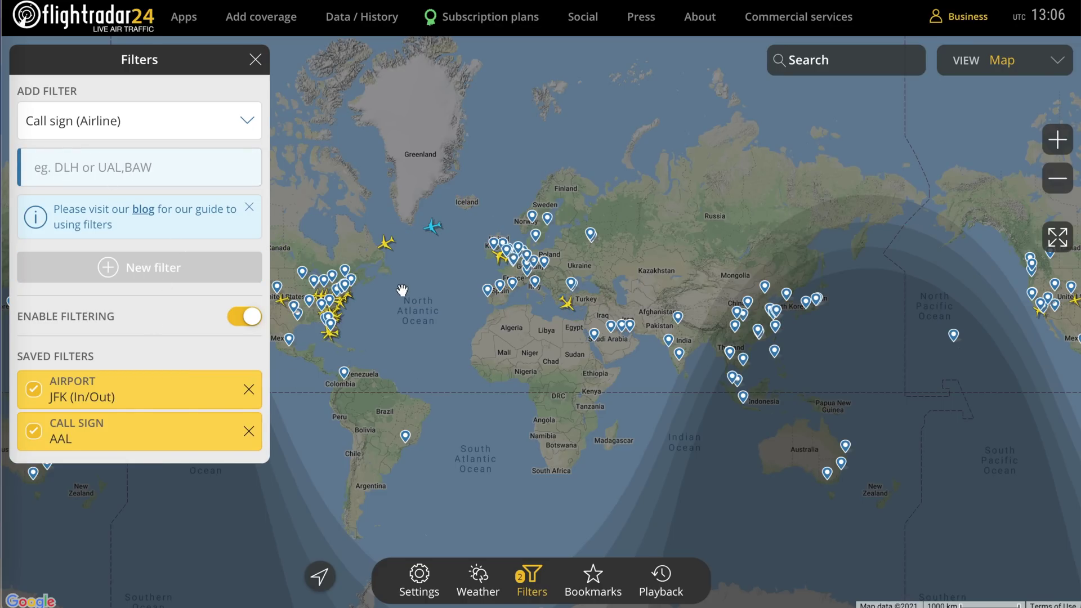
drag(402, 290, 476, 293)
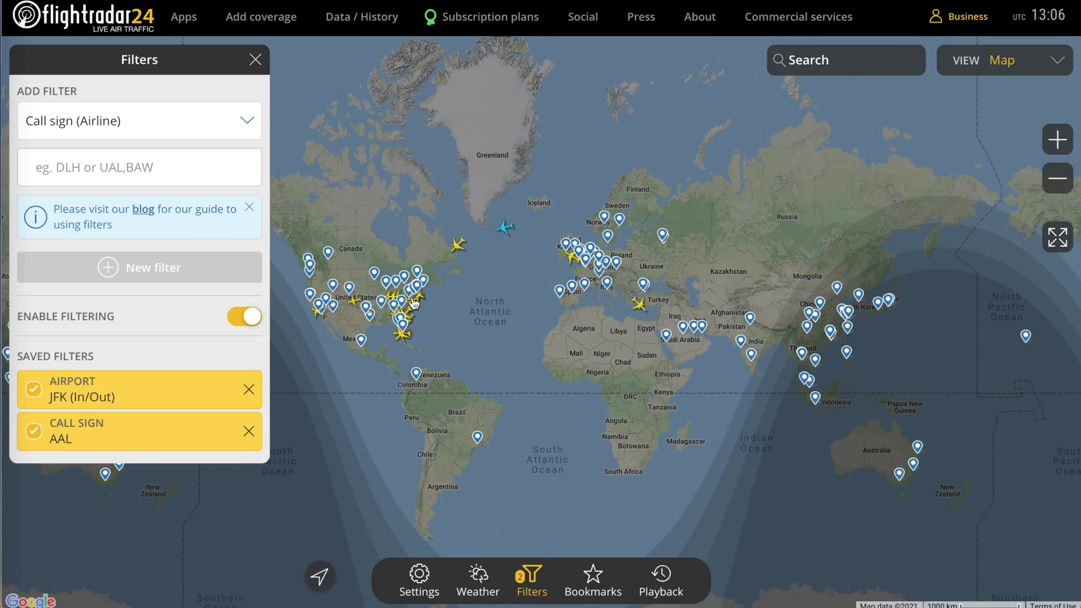
View flights AAL146, AAL101 and AAL171, then delete the saved JFK airport filter
click(639, 305)
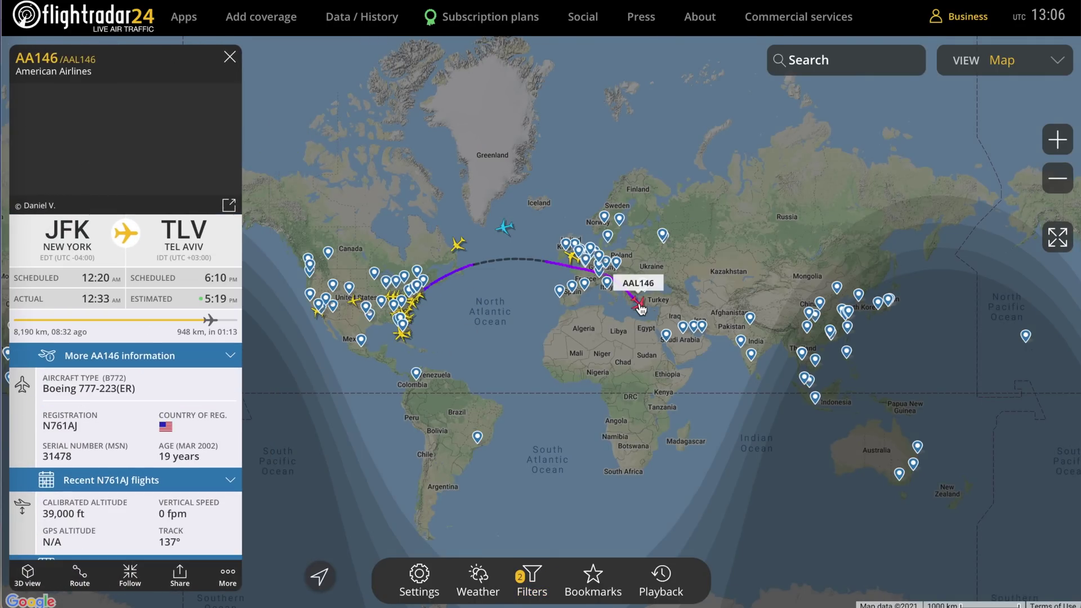
click(459, 245)
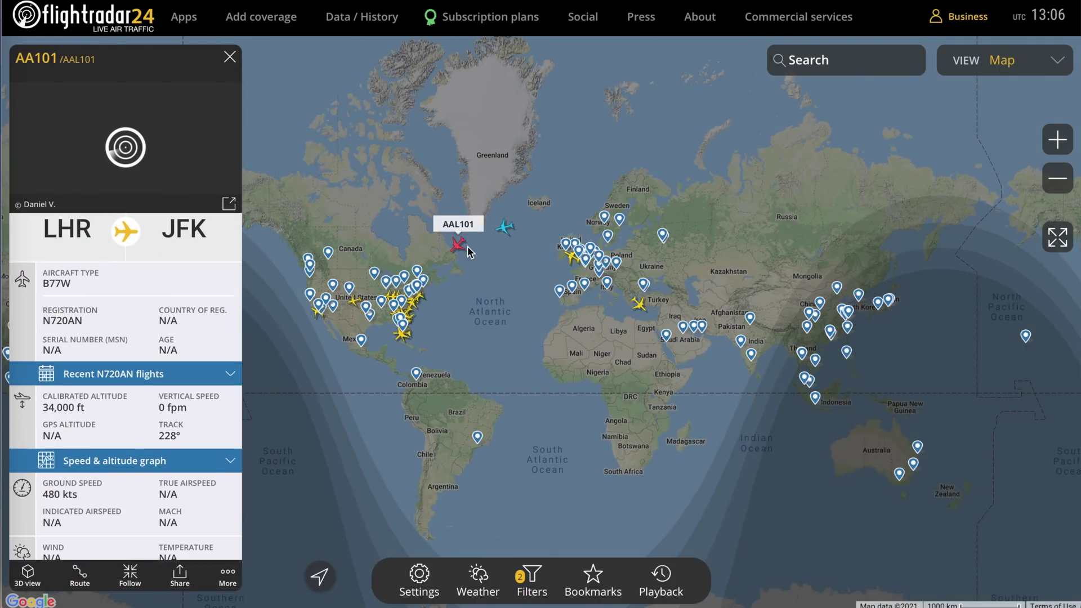
click(351, 302)
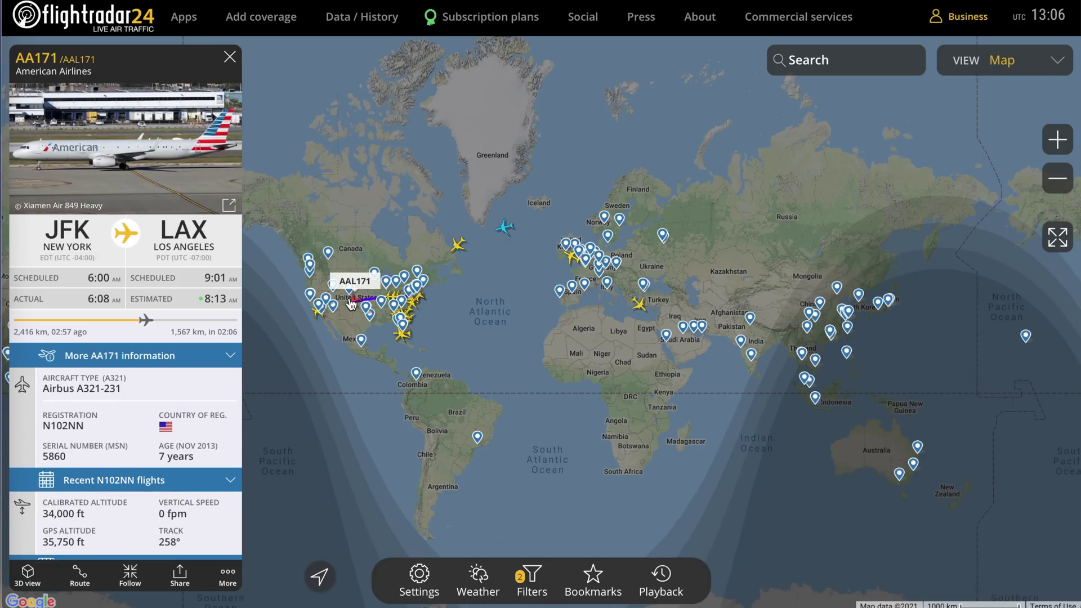
click(532, 574)
click(249, 387)
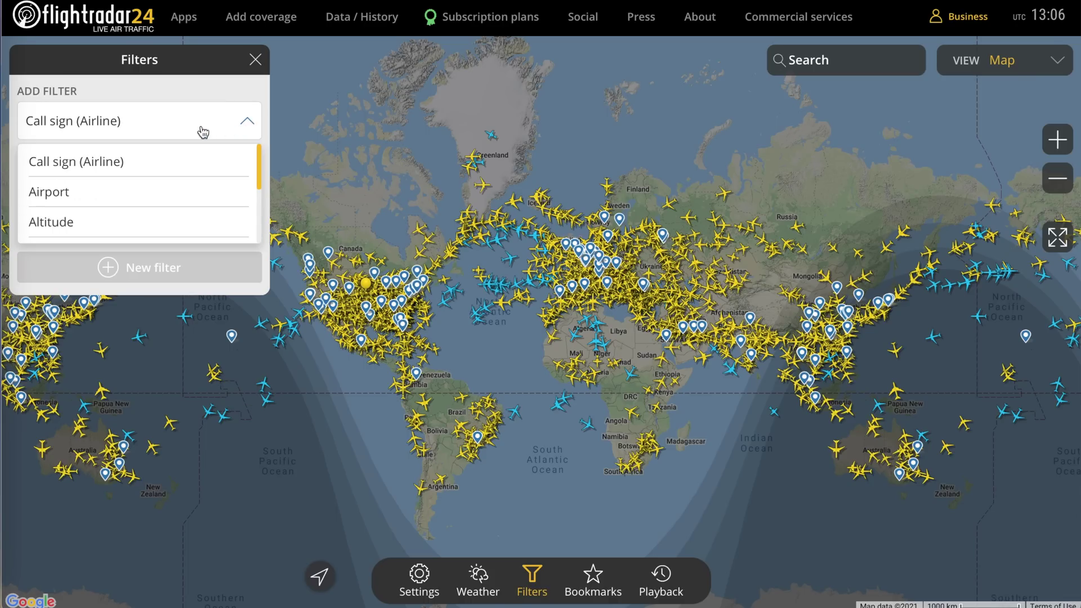
Save an Altitude filter limited to 45,000–65,000 ft
click(158, 216)
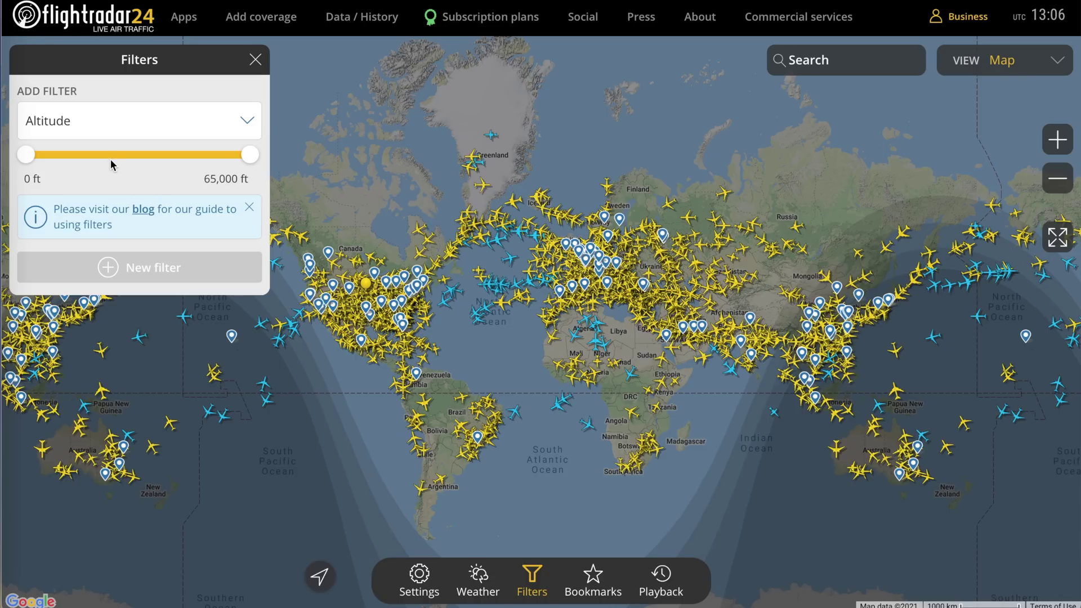
mouse_move(27, 155)
mouse_down()
mouse_move(80, 155)
mouse_move(22, 155)
mouse_up()
drag(250, 154, 214, 154)
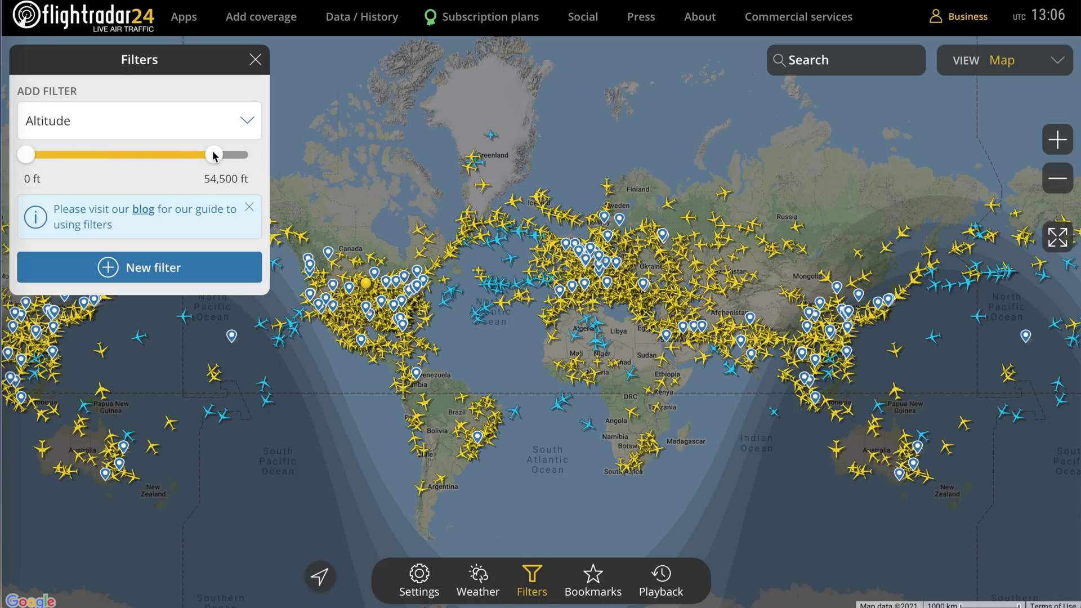
drag(27, 152, 258, 160)
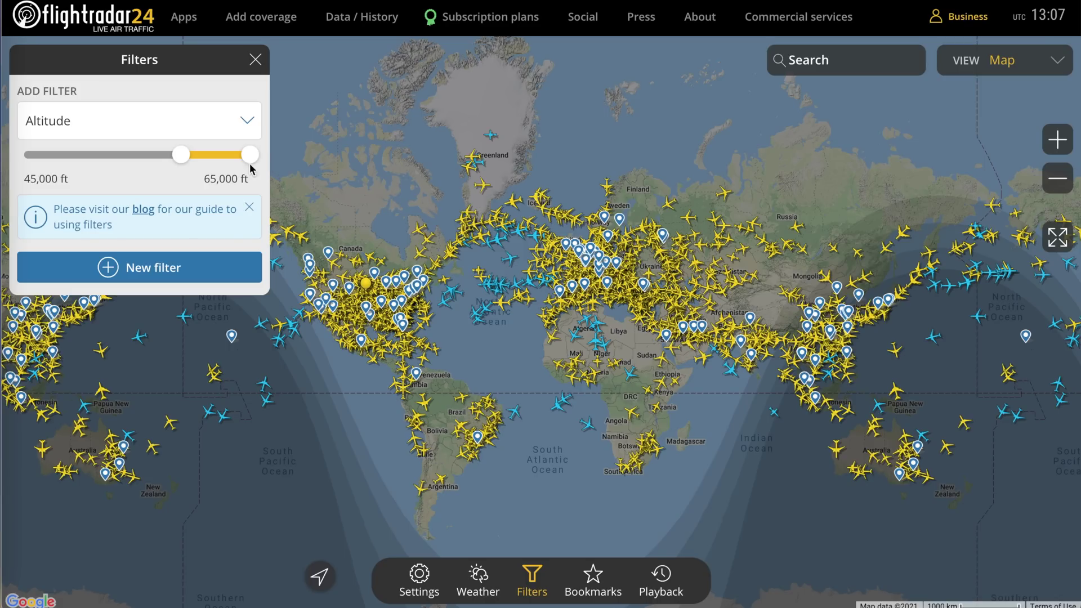
click(176, 267)
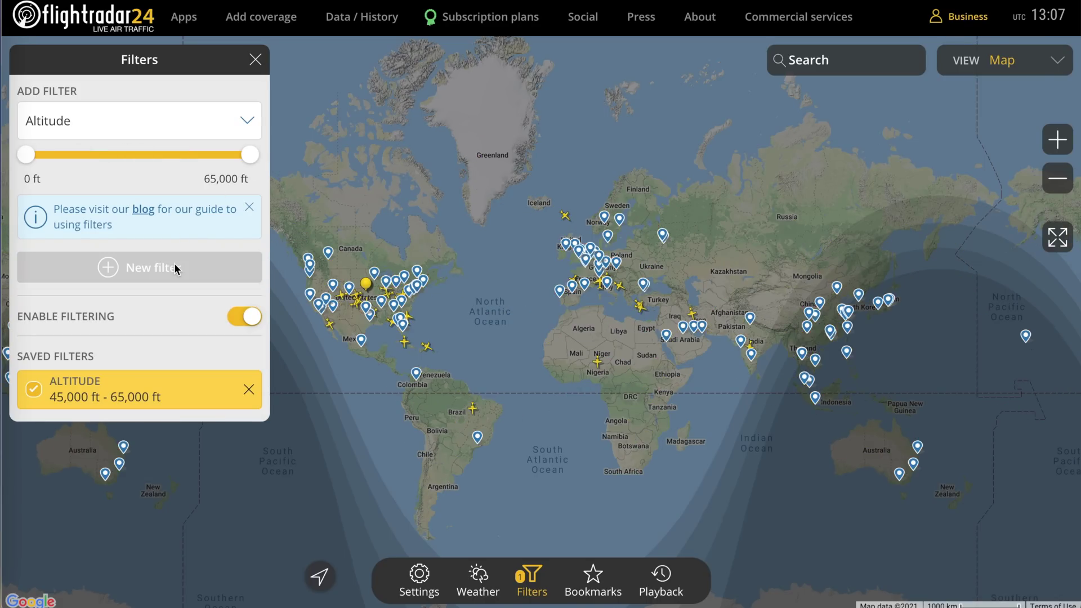
Delete the altitude filter and choose Speed as the next filter type
click(174, 262)
click(239, 120)
scroll(178, 194, down, 1)
click(174, 201)
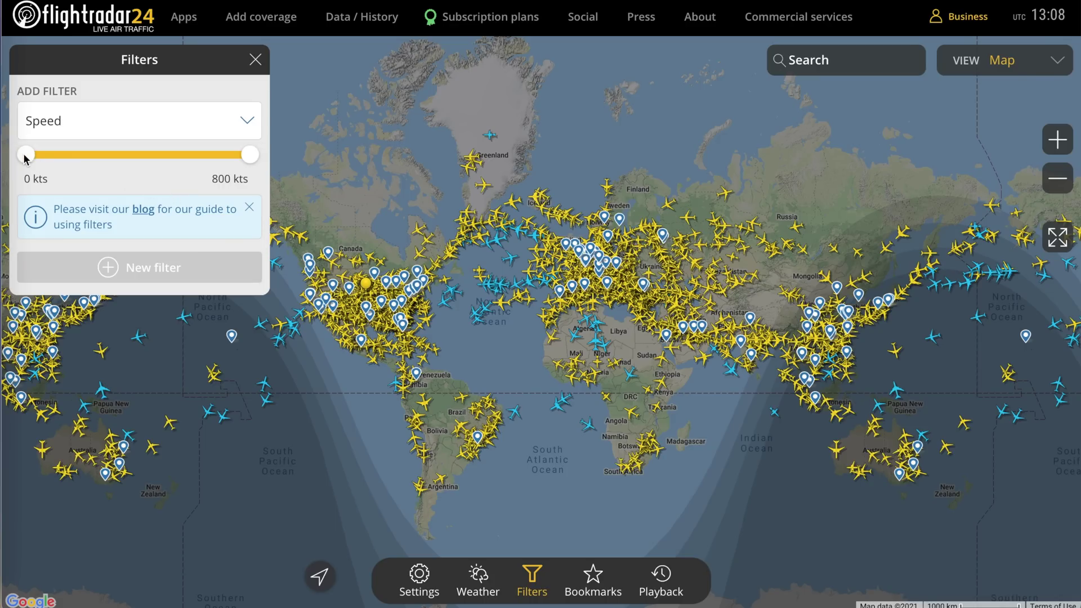
Set the speed range to 280–590 kts and save it as a filter
drag(25, 157, 104, 156)
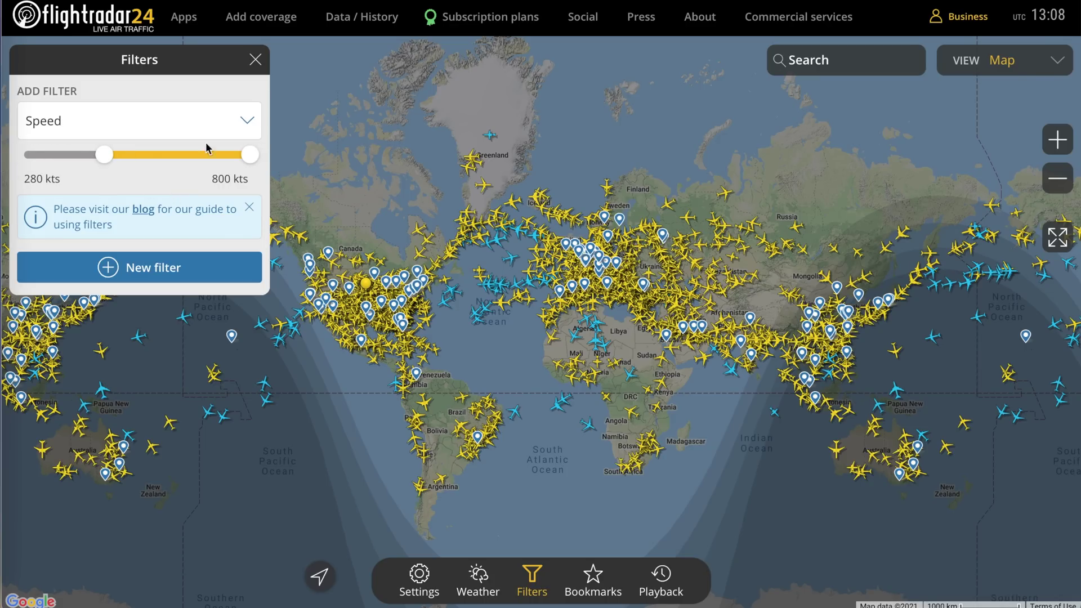
drag(250, 154, 191, 155)
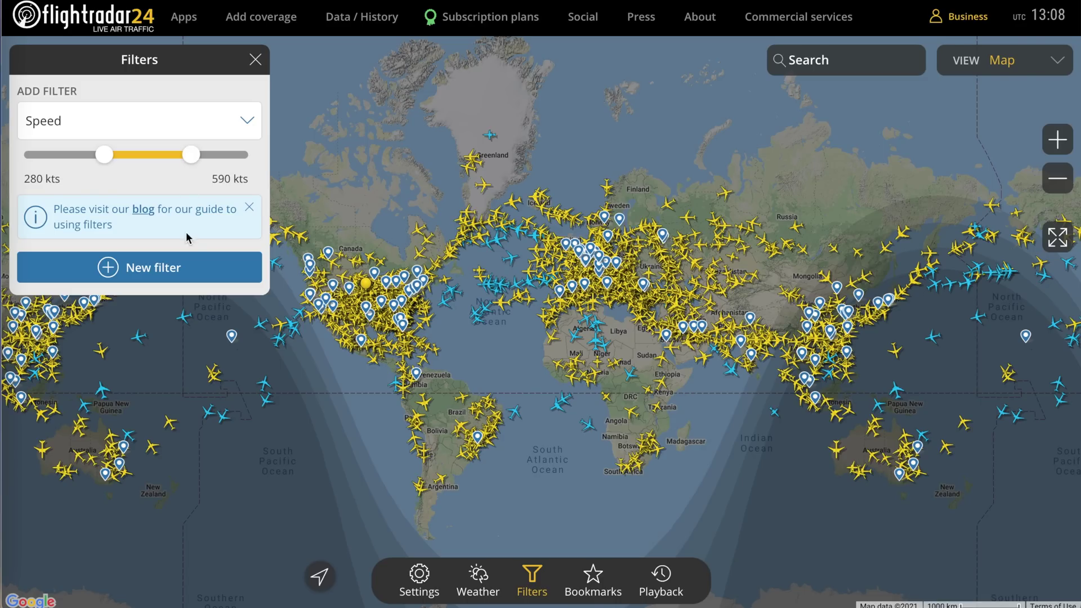
click(162, 268)
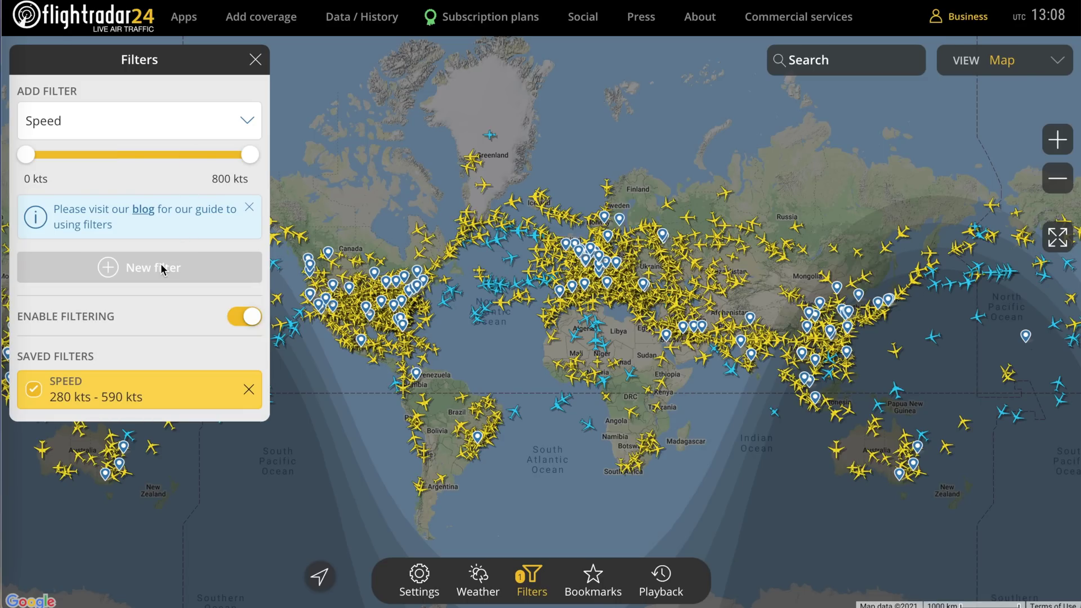
Remove the speed filter, then try and delete an aircraft type filter for B77
click(248, 120)
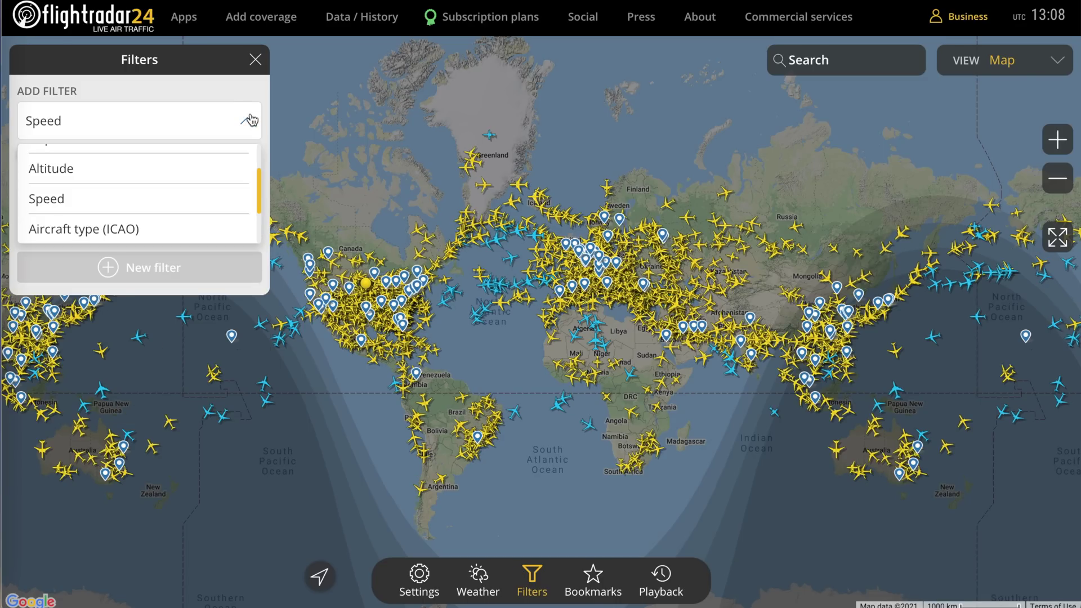
scroll(168, 180, down, 2)
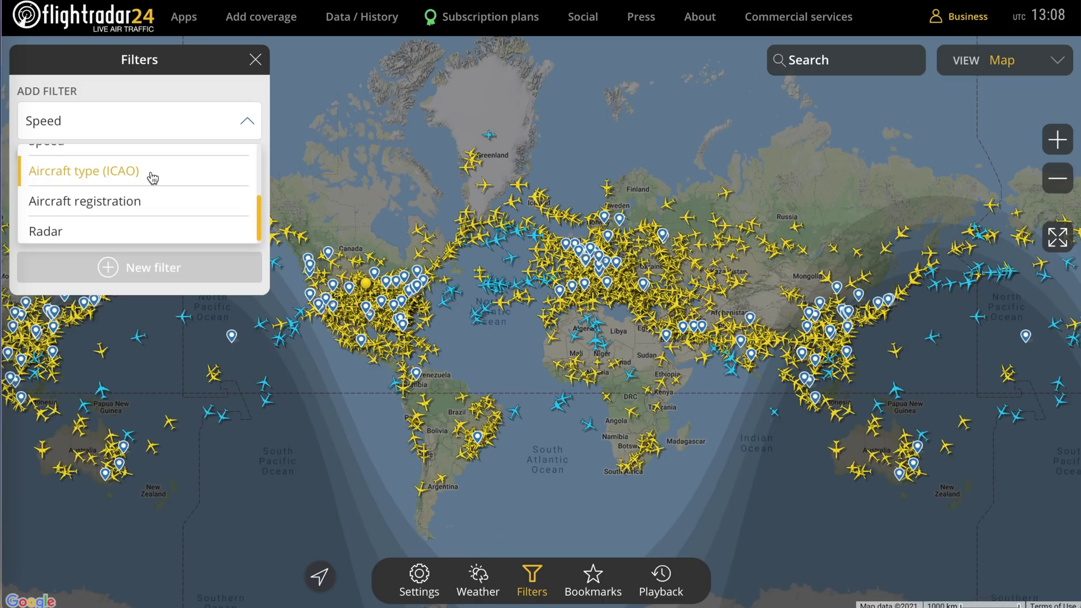
click(153, 178)
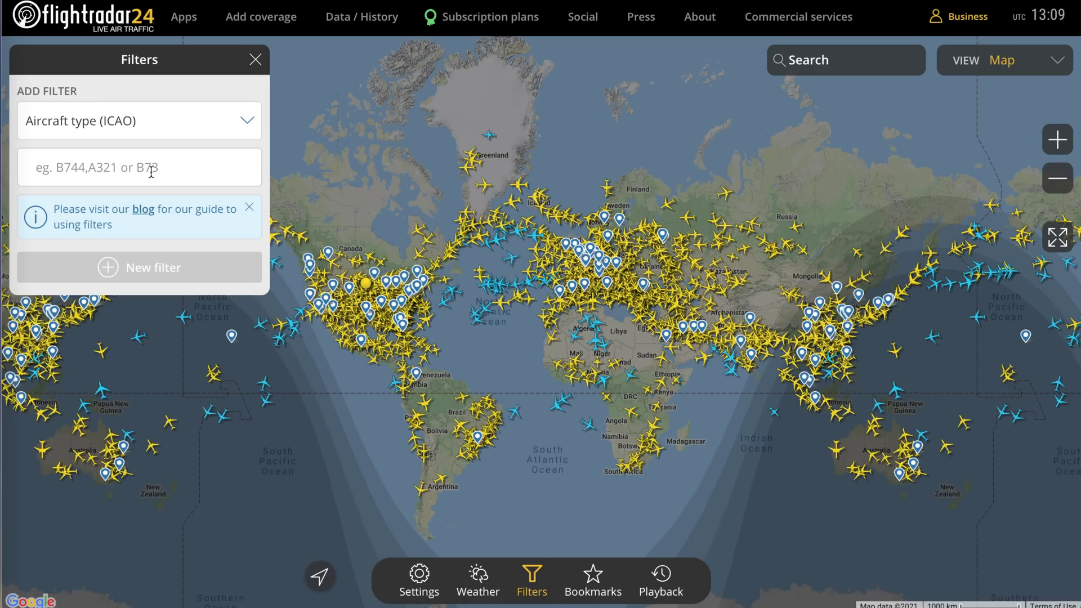
click(151, 172)
text(B77)
key(Return)
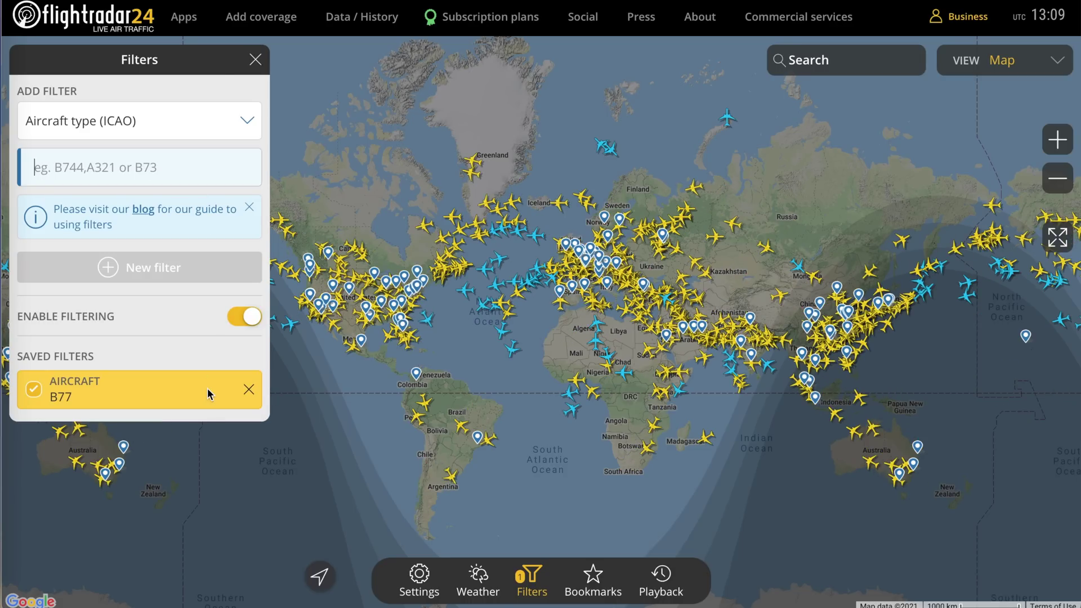
click(248, 389)
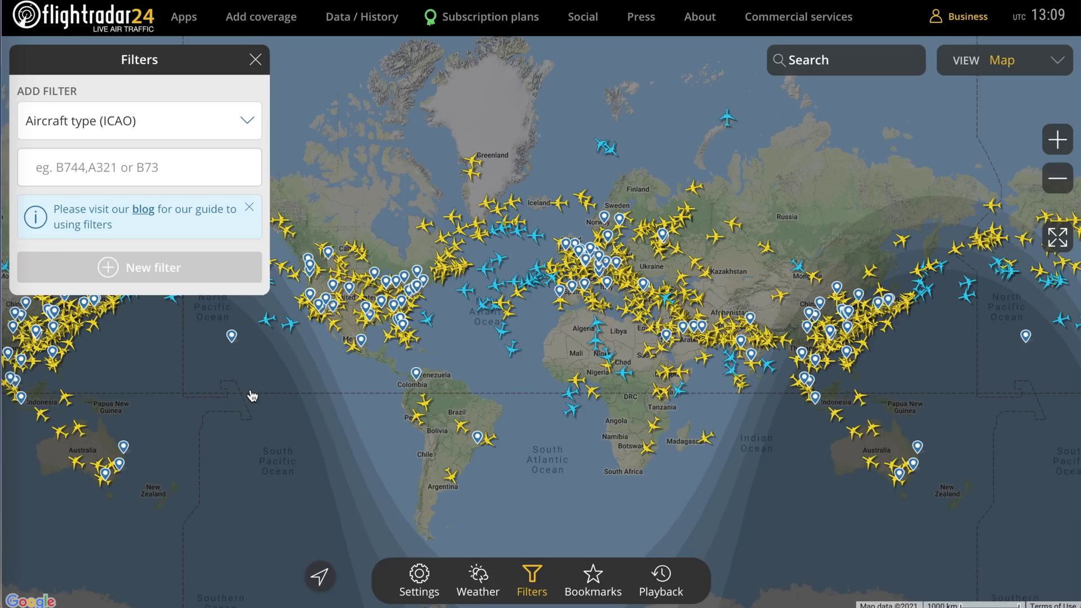
Save an aircraft type filter for B77L, B77W
click(150, 170)
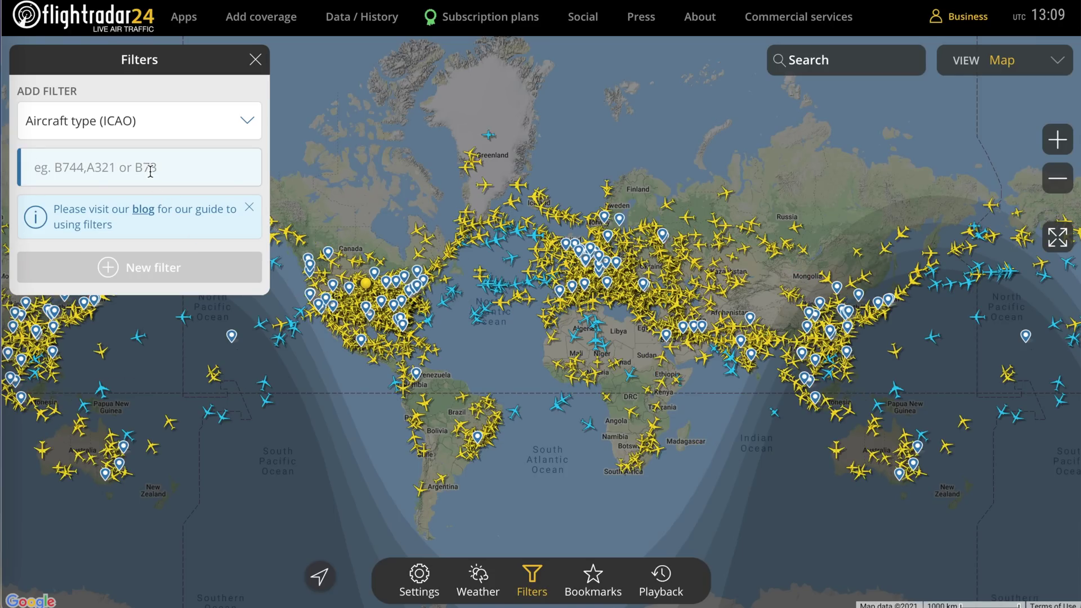
text(B77)
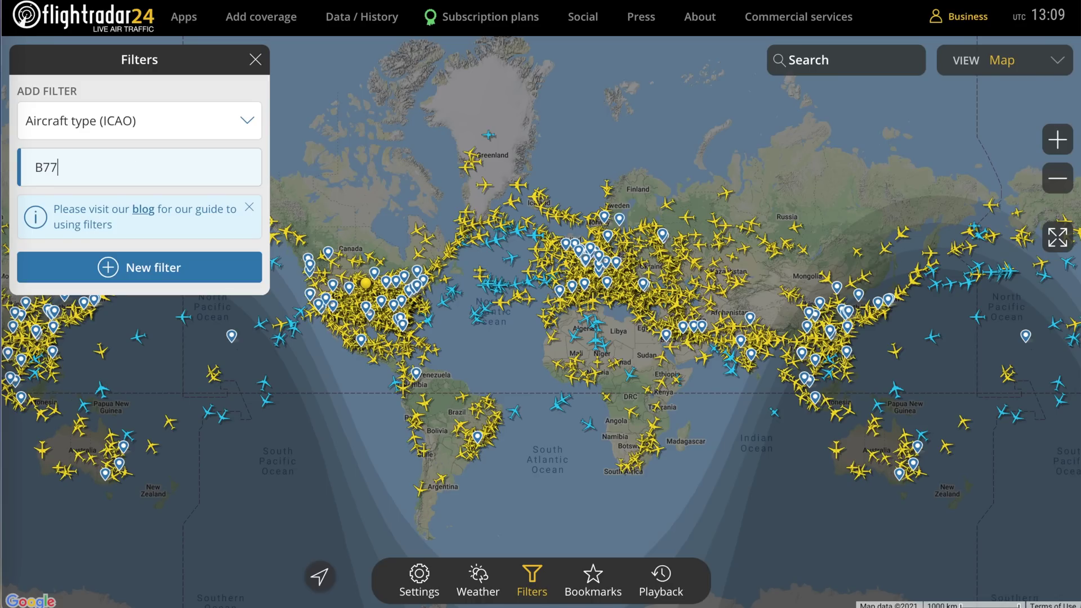
text(L, B77W)
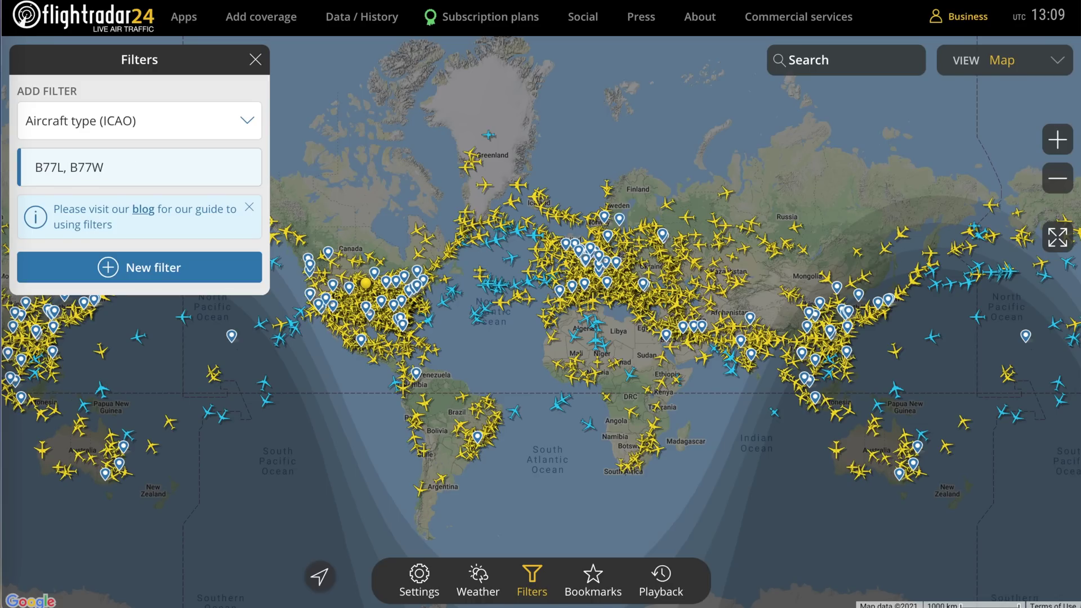
key(Return)
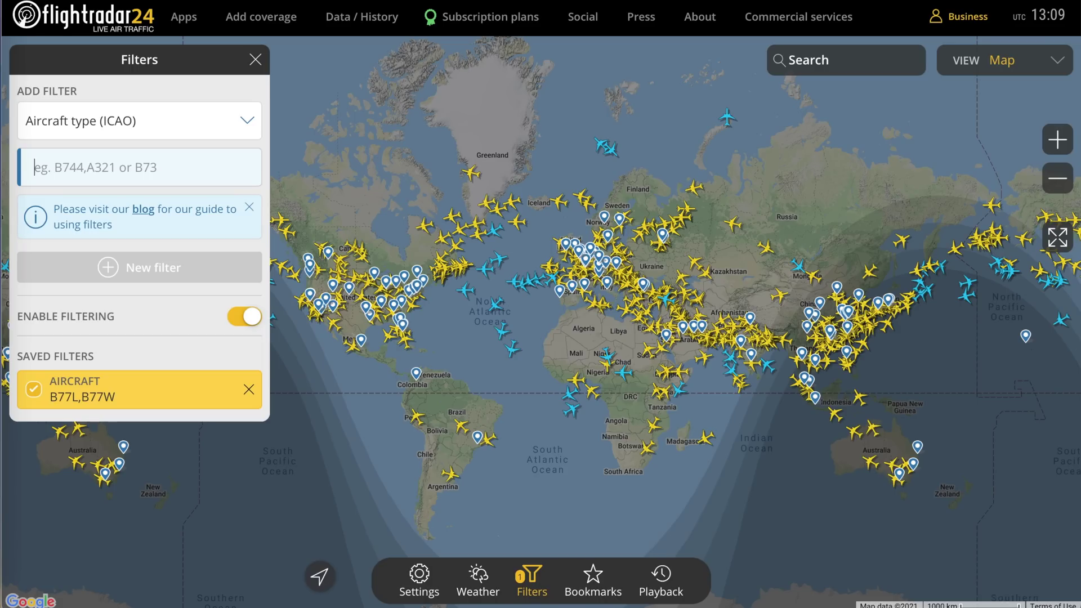
Choose Aircraft registration and save a G- registration filter
click(217, 124)
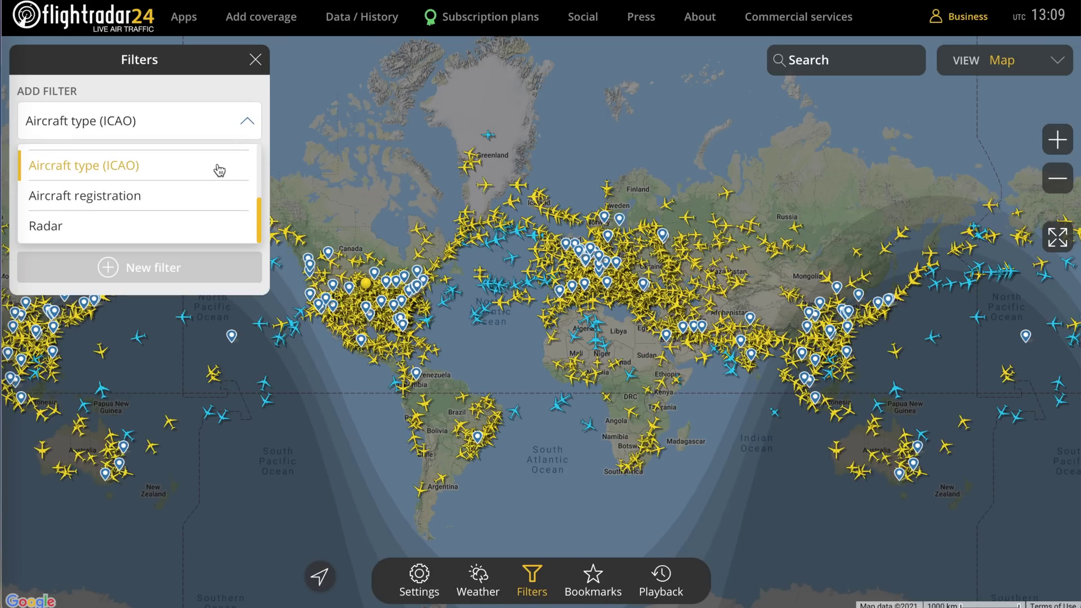
click(169, 191)
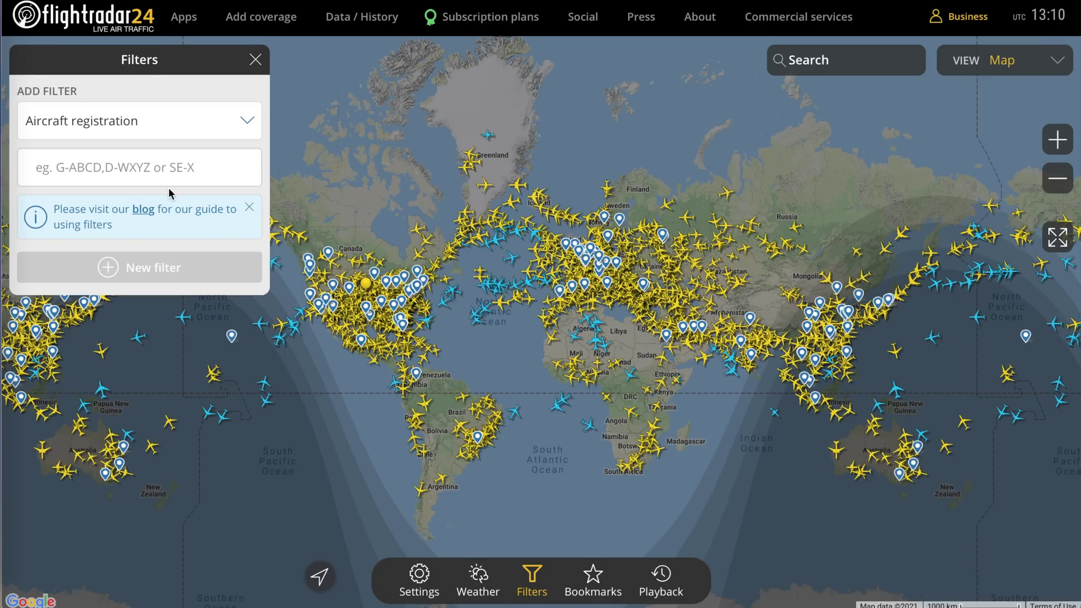
click(132, 174)
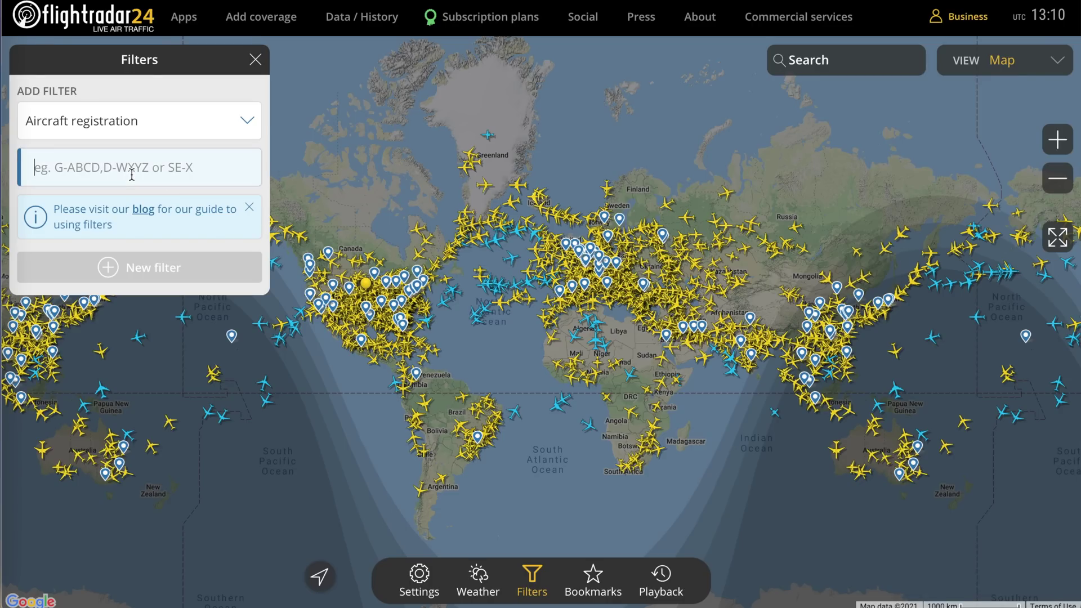
text(G-)
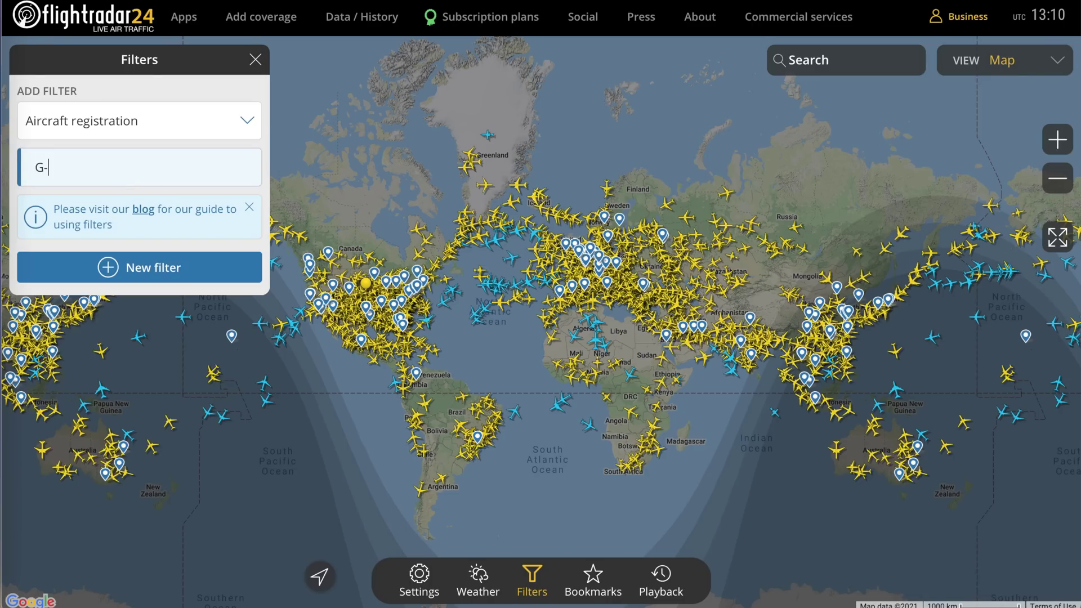
key(Return)
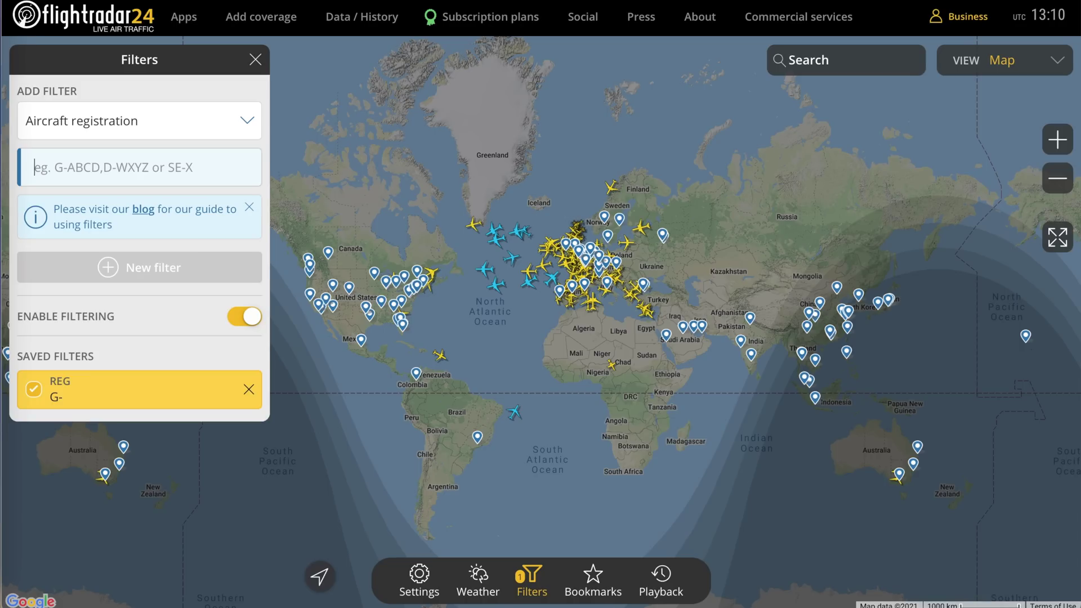
Replace the G- filter with an N77 registration filter
click(249, 389)
text(N77)
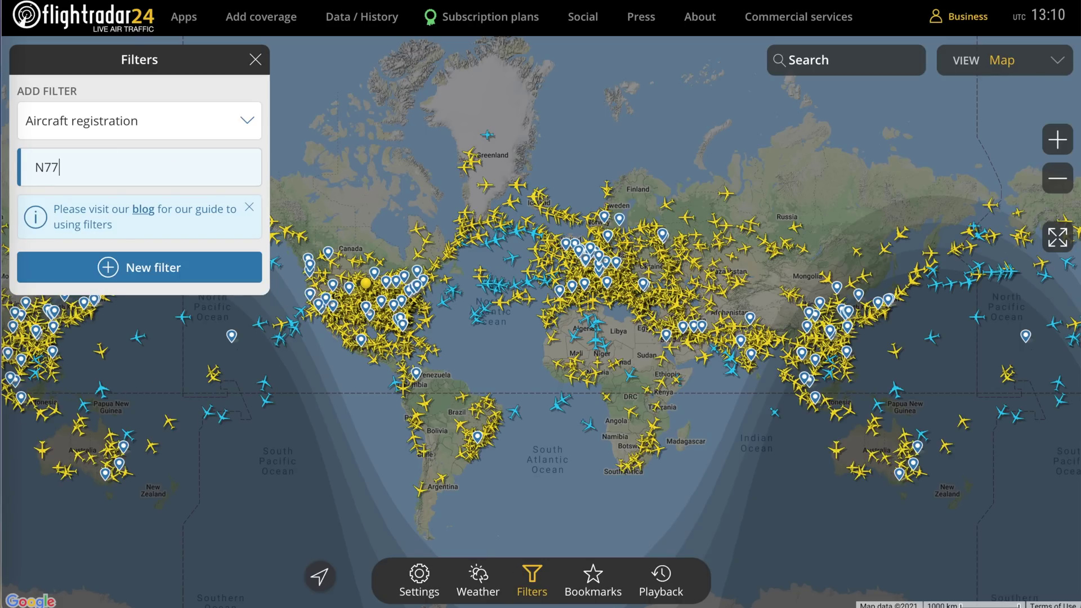
key(Return)
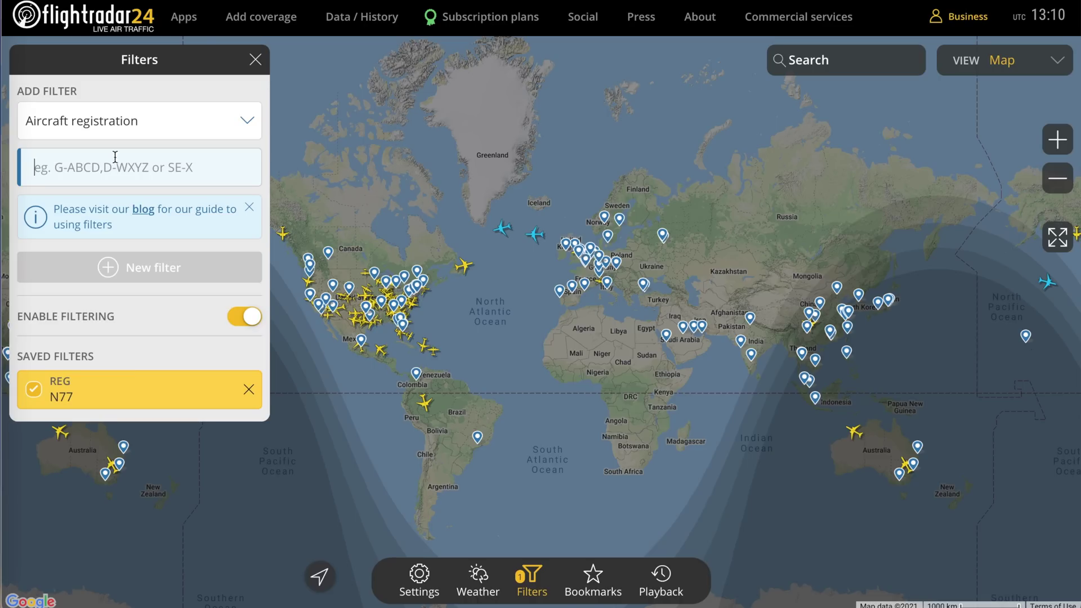
View the 9S275 and AA733 flight details, close the flight panel and reopen Filters
click(464, 269)
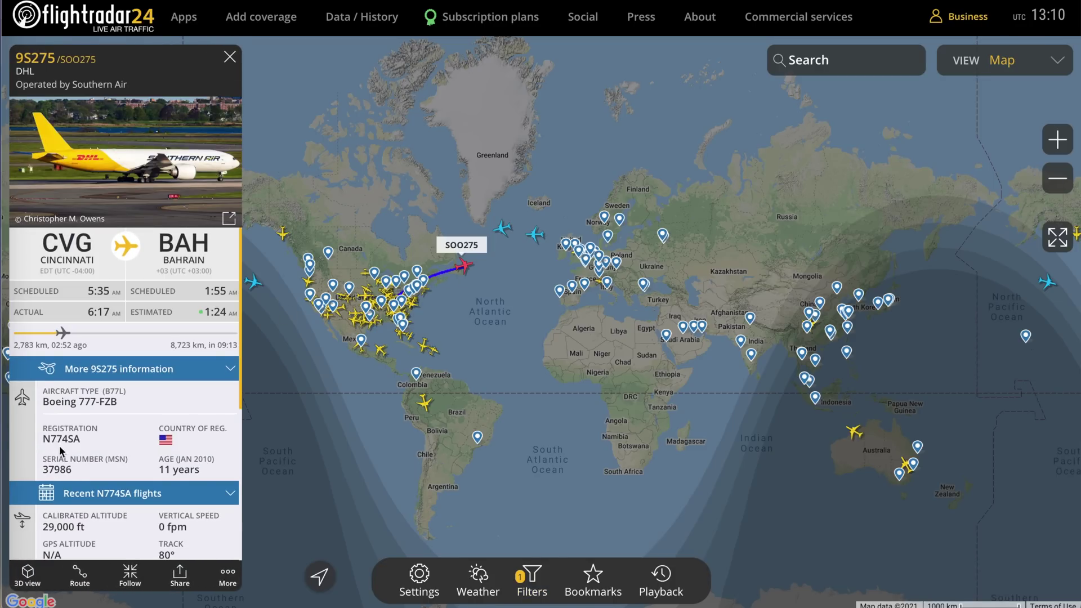
click(534, 235)
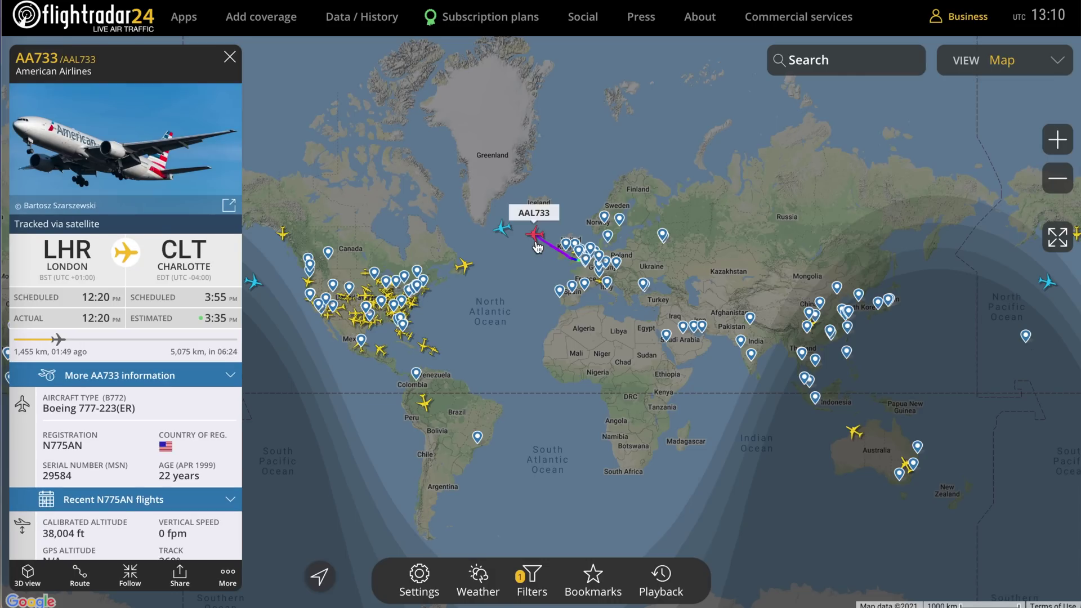
click(511, 291)
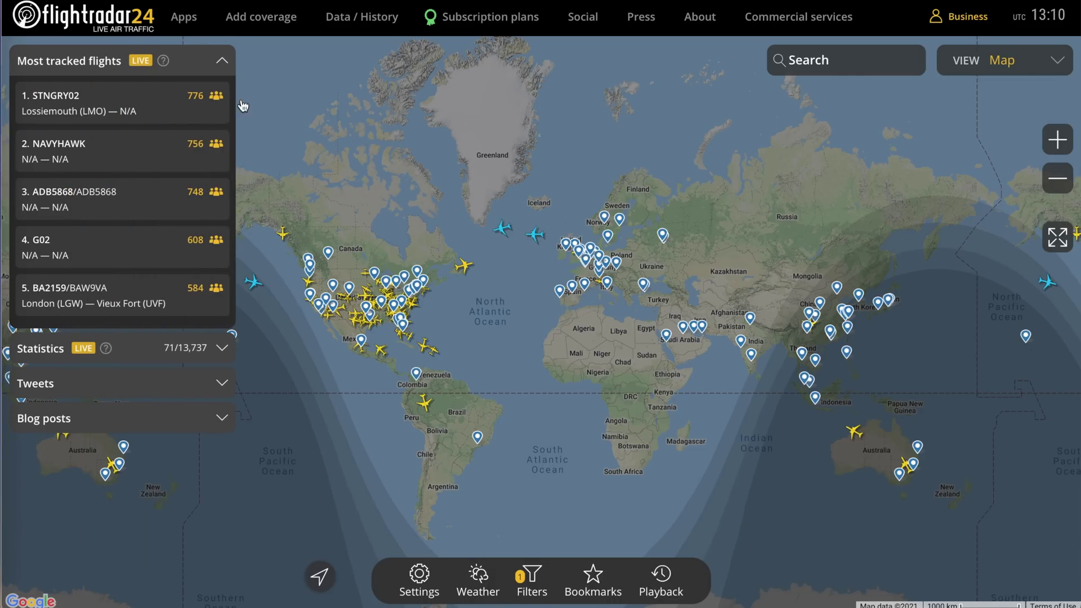
click(534, 591)
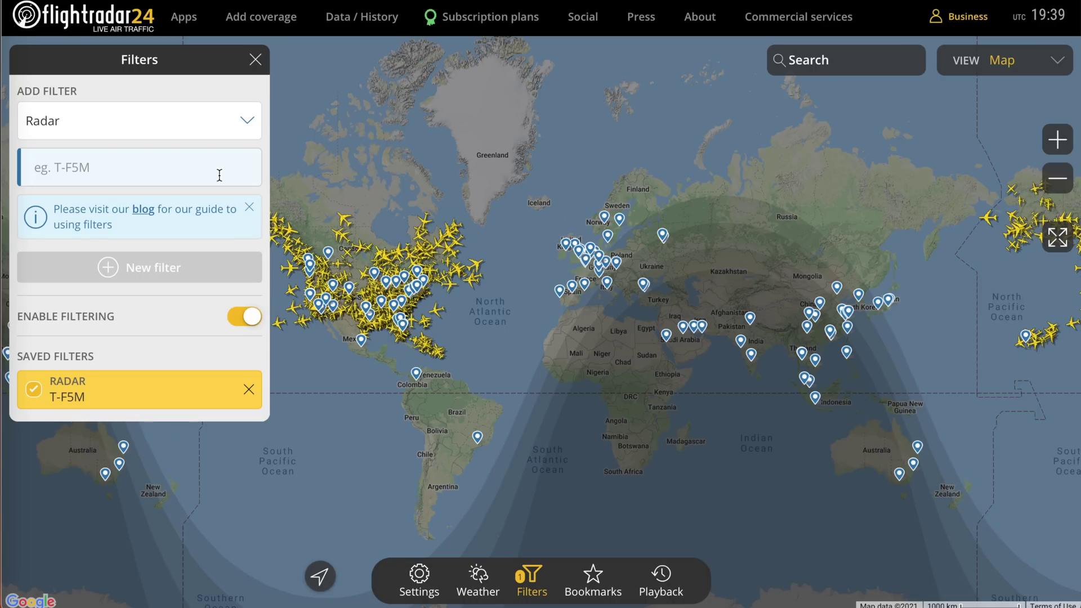
Clear the typed T-F5M radar code and delete the saved RADAR T-F5M filter
text(T-)
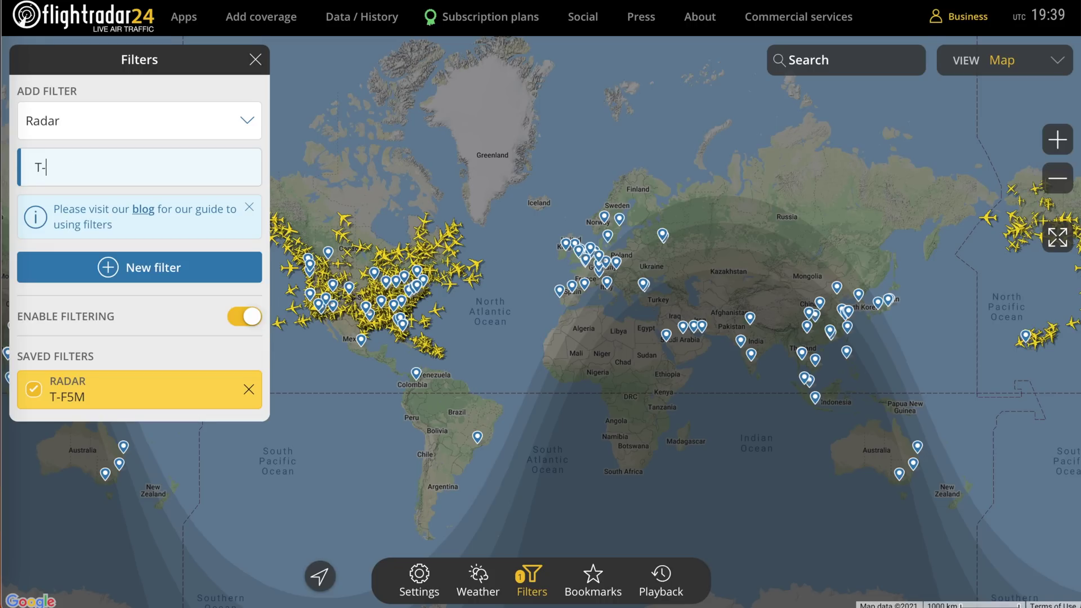
text(F5M)
key(BackSpace)
key(BackSpace)
key(BackSpace)
key(BackSpace)
key(BackSpace)
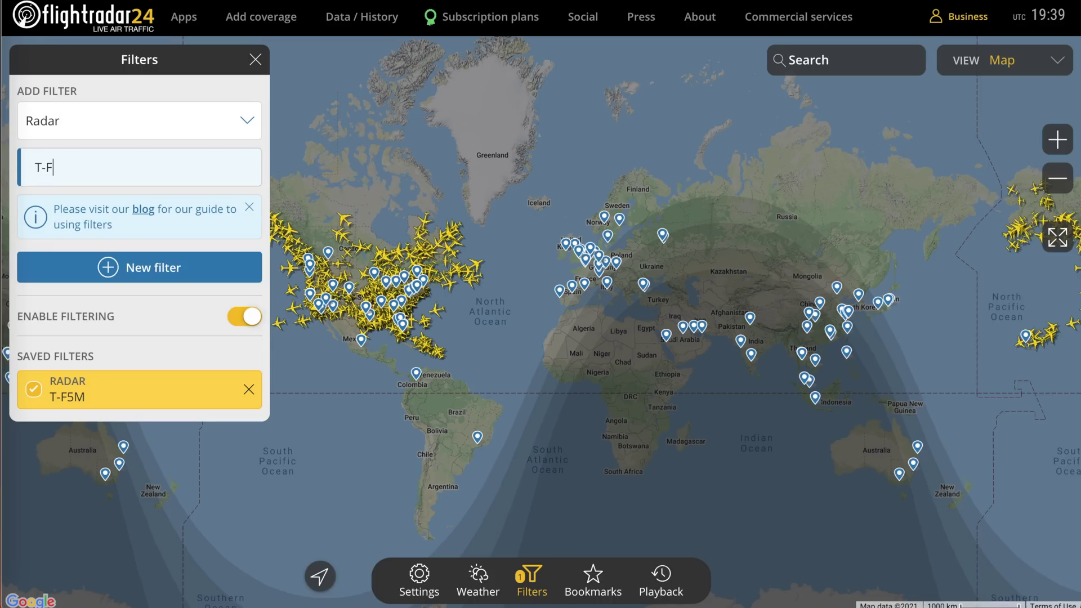
click(247, 389)
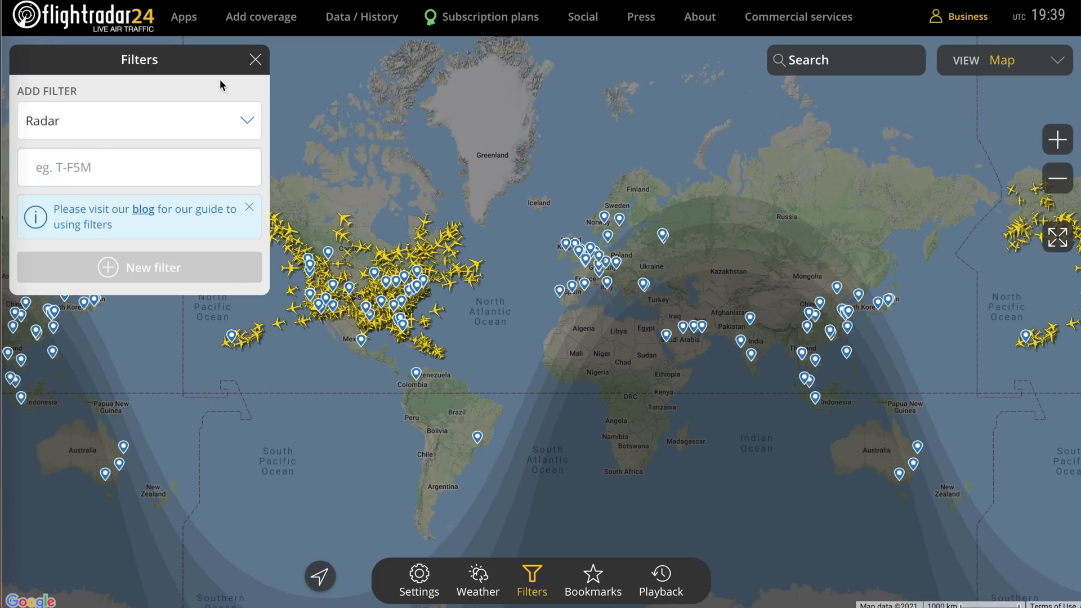